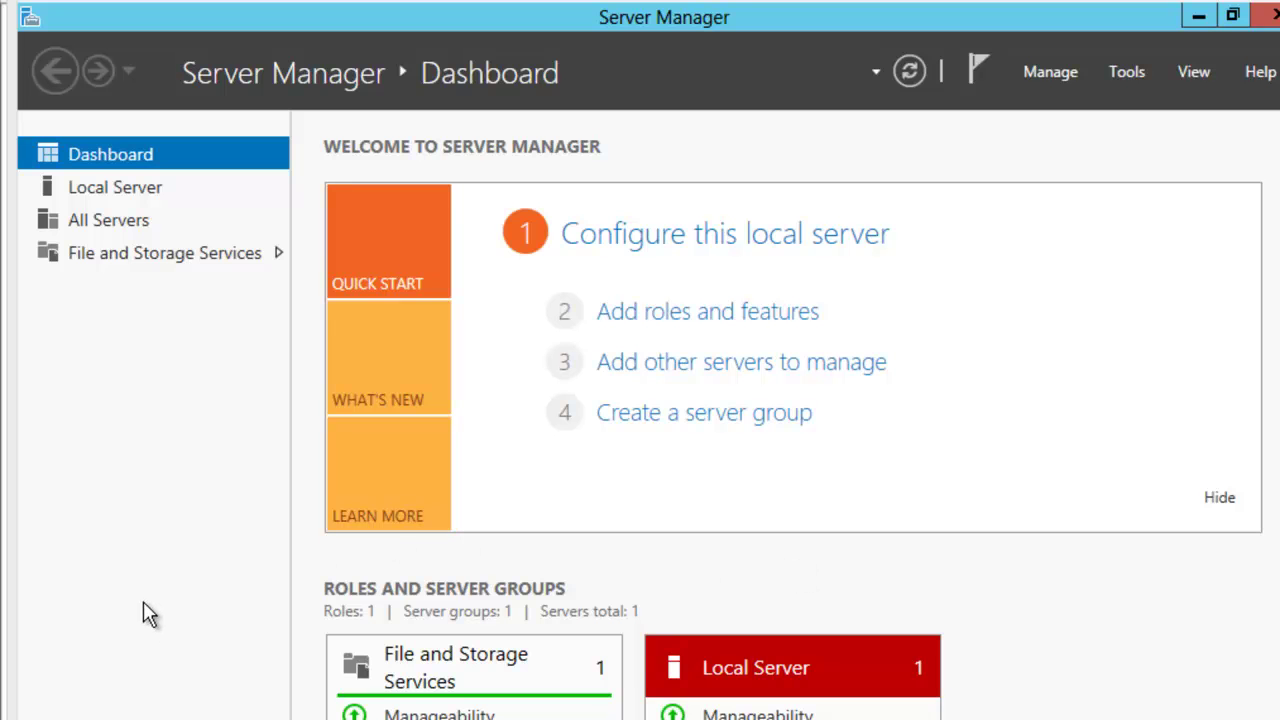
Open File Explorer on the Libraries view with Win+E.
{"action": "key", "text": "super+e"}
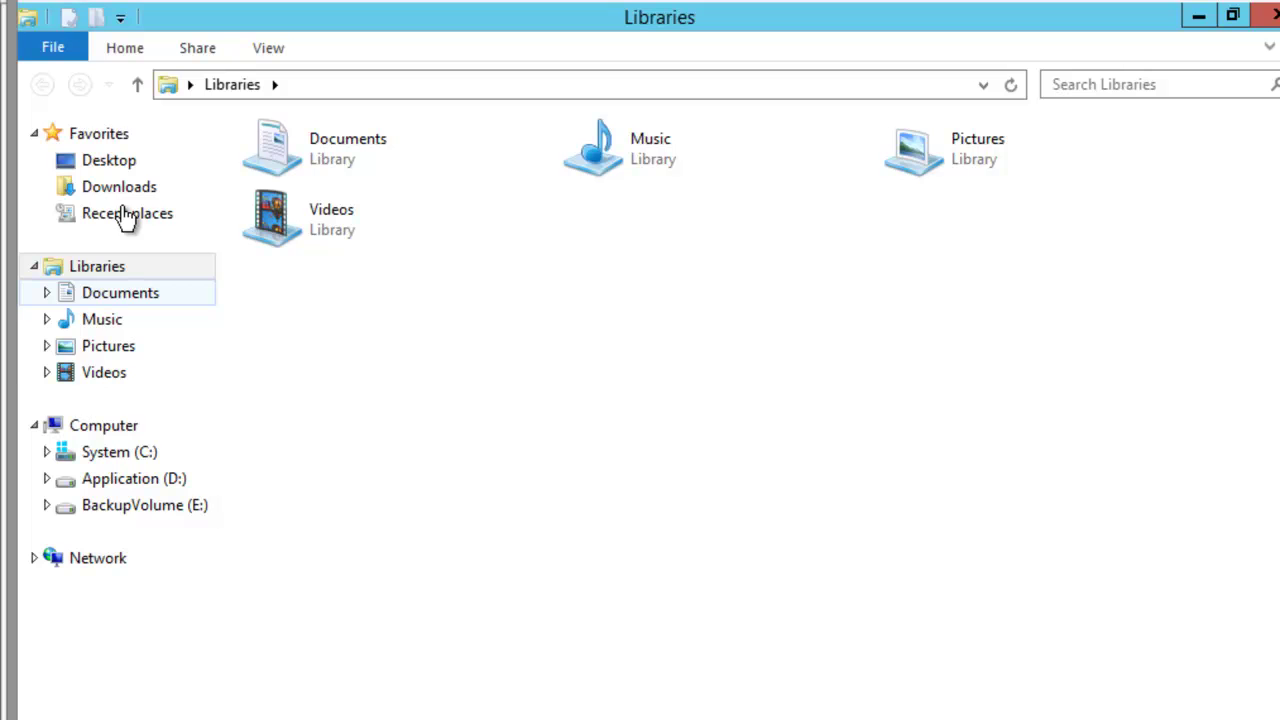
View Computer's system properties showing Cactus001 running Windows Server 2012.
{"action": "right_click", "coordinate": [93, 425]}
{"action": "key", "text": "Up"}
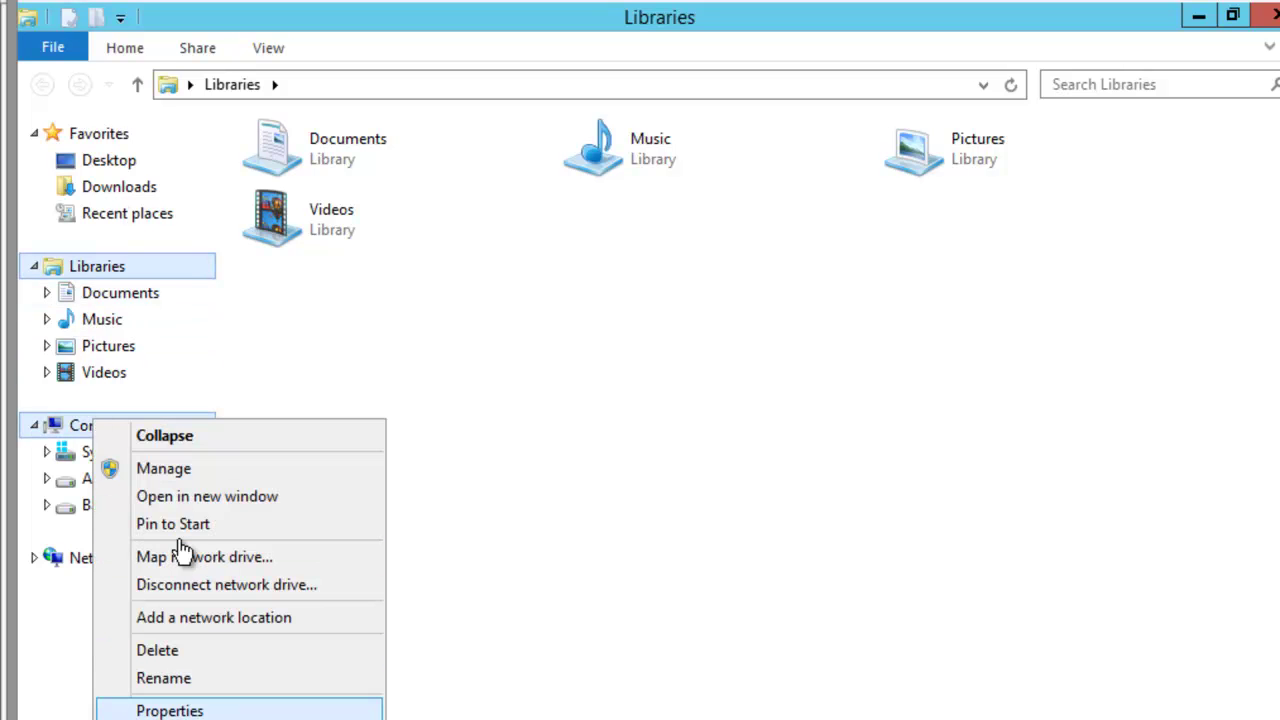
{"action": "key", "text": "Return"}
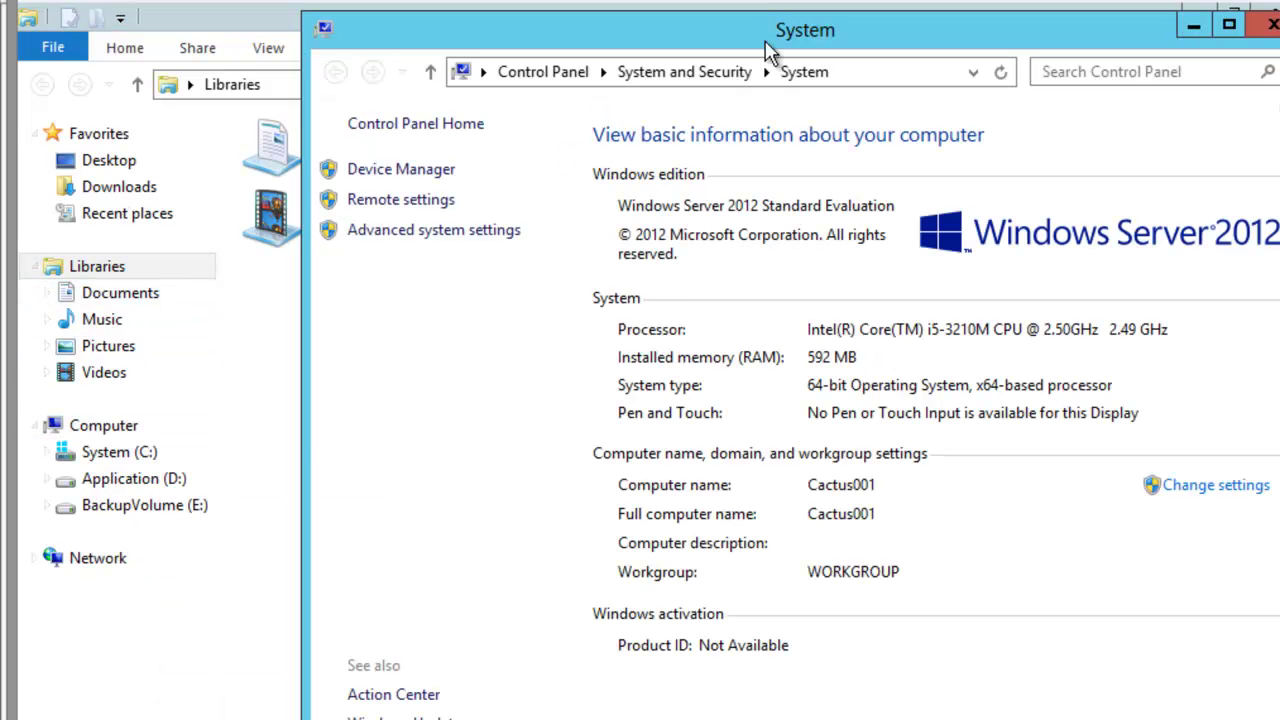
{"action": "left_click_drag", "start_coordinate": [766, 20], "coordinate": [653, 37]}
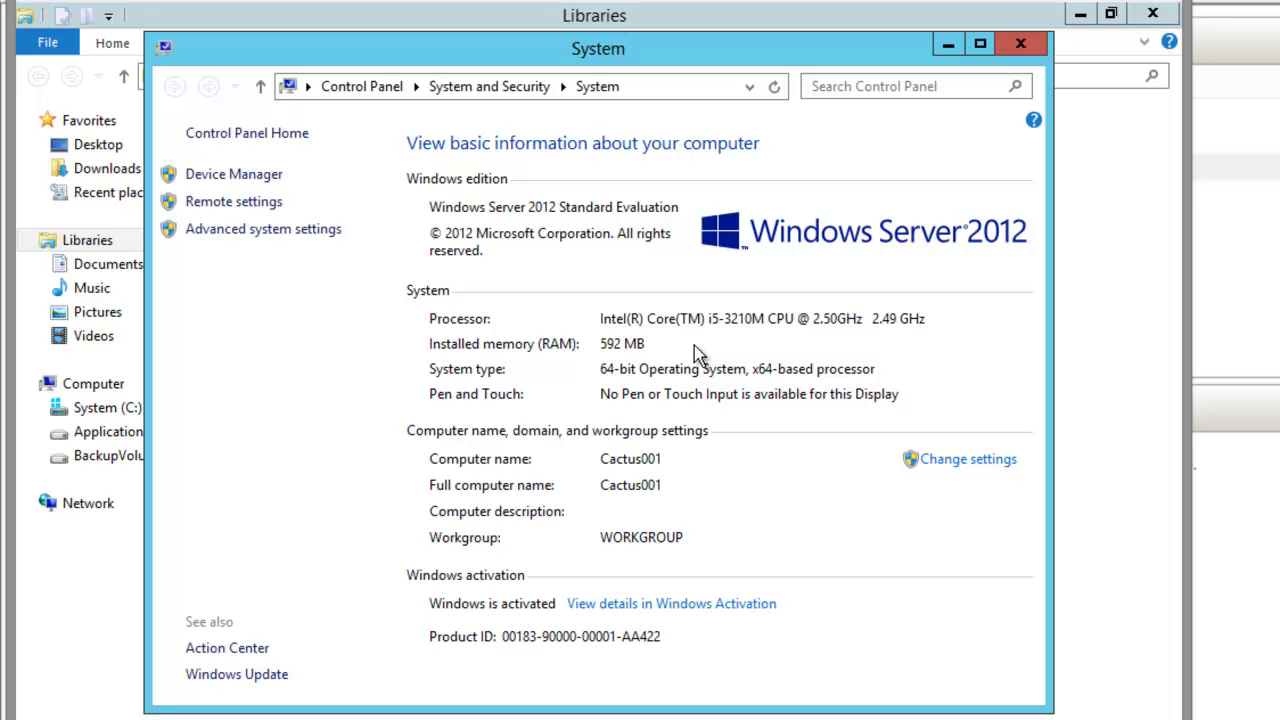
Return to File Explorer and open the Attix5 Pro SE client from its tray icon.
{"action": "left_click", "coordinate": [820, 16]}
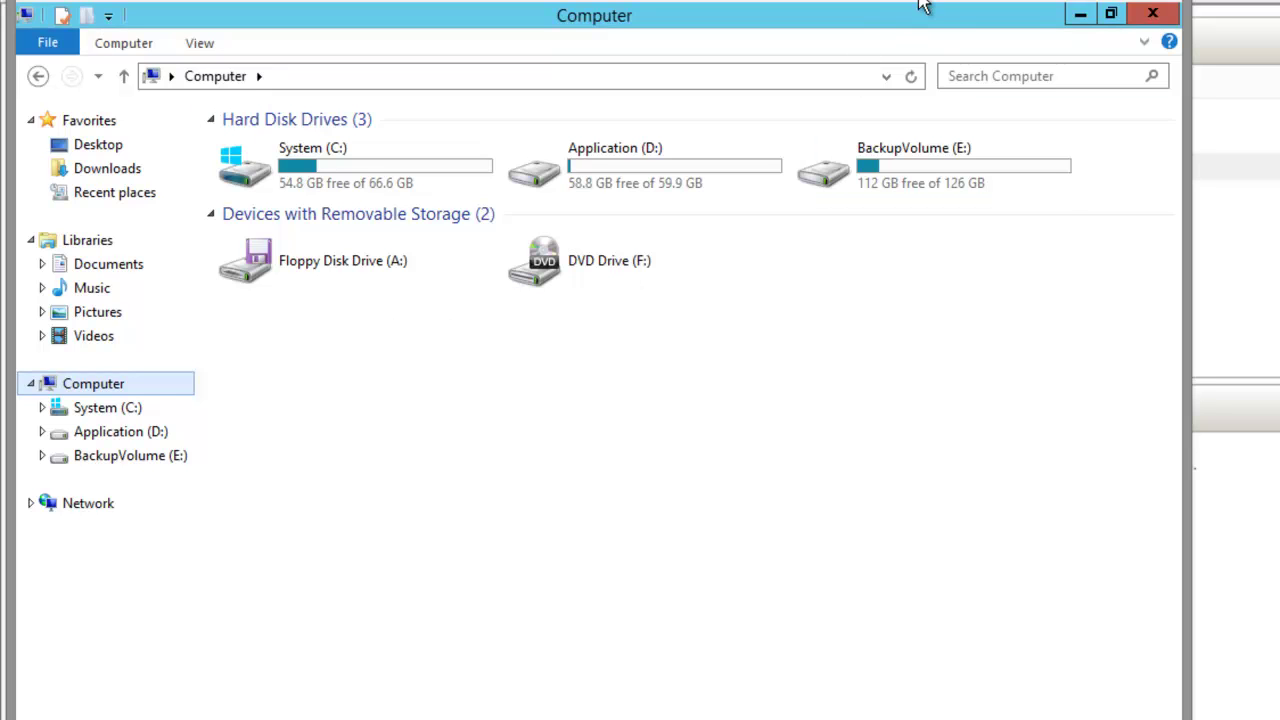
{"action": "right_click", "coordinate": [782, 660]}
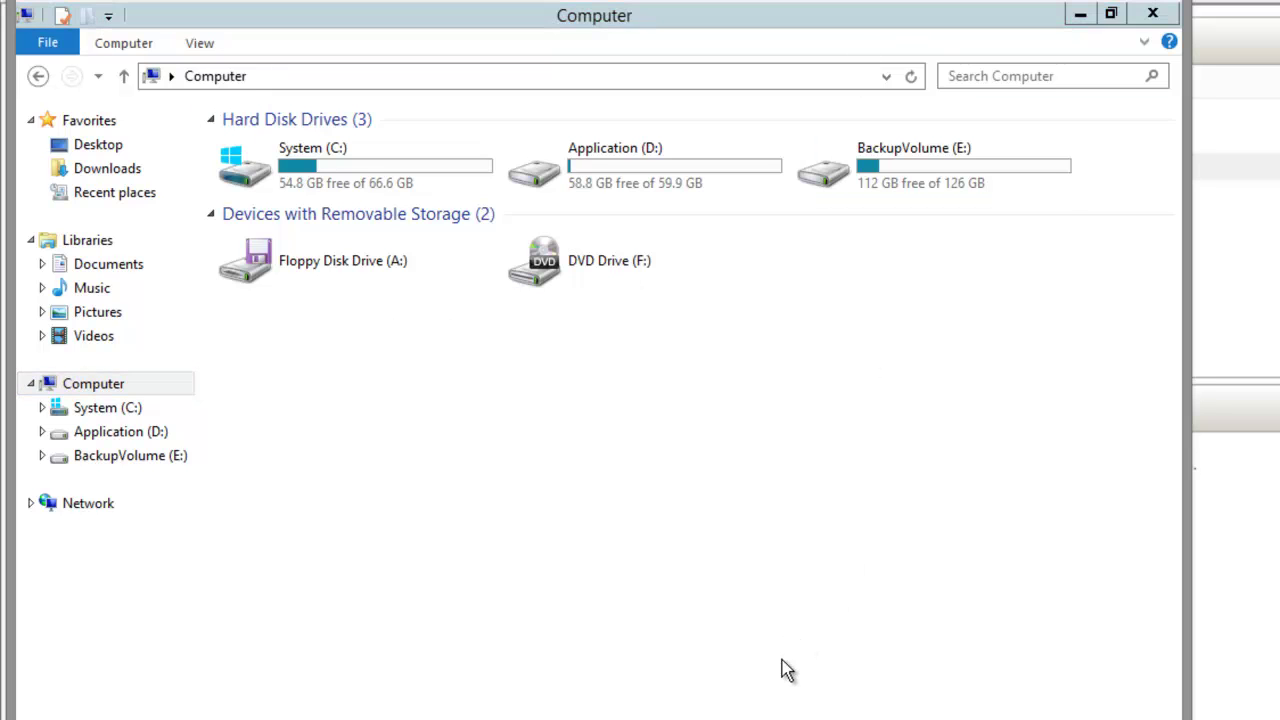
{"action": "key", "text": "Return"}
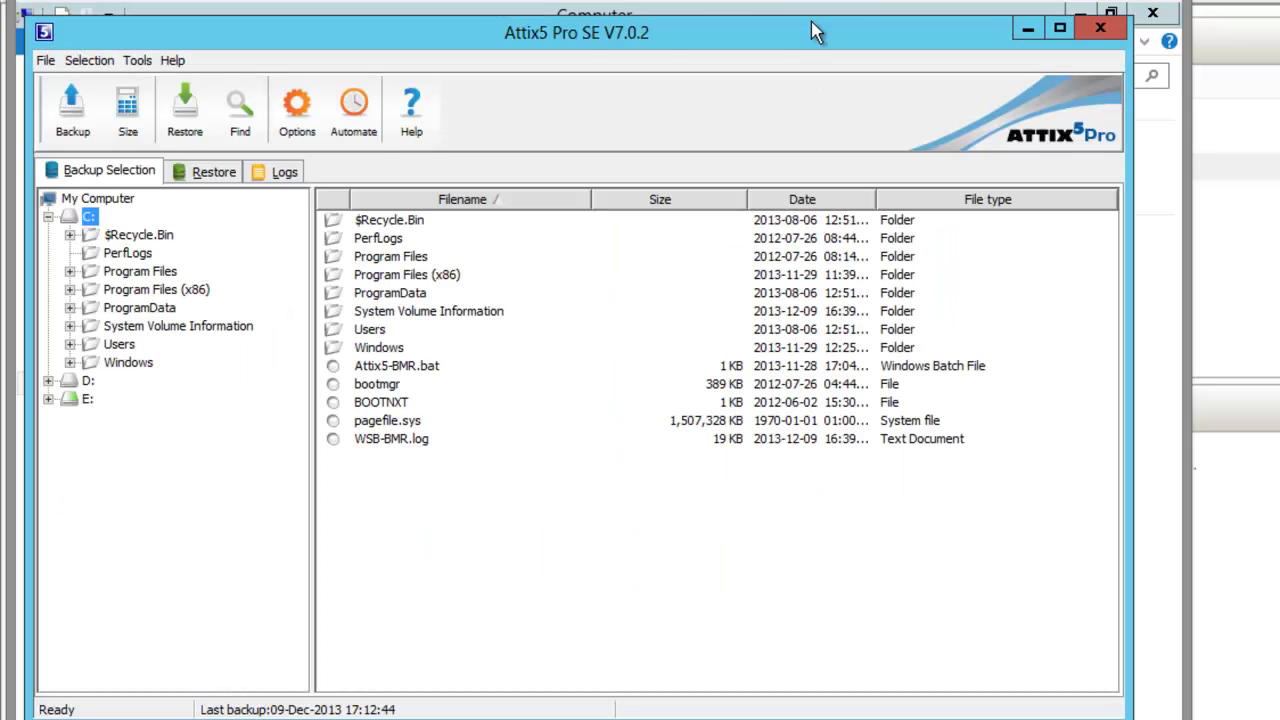
Maximise Attix5, expand drive E:, and confirm WindowsImageBackup has Include Folder checked.
{"action": "double_click", "coordinate": [850, 12]}
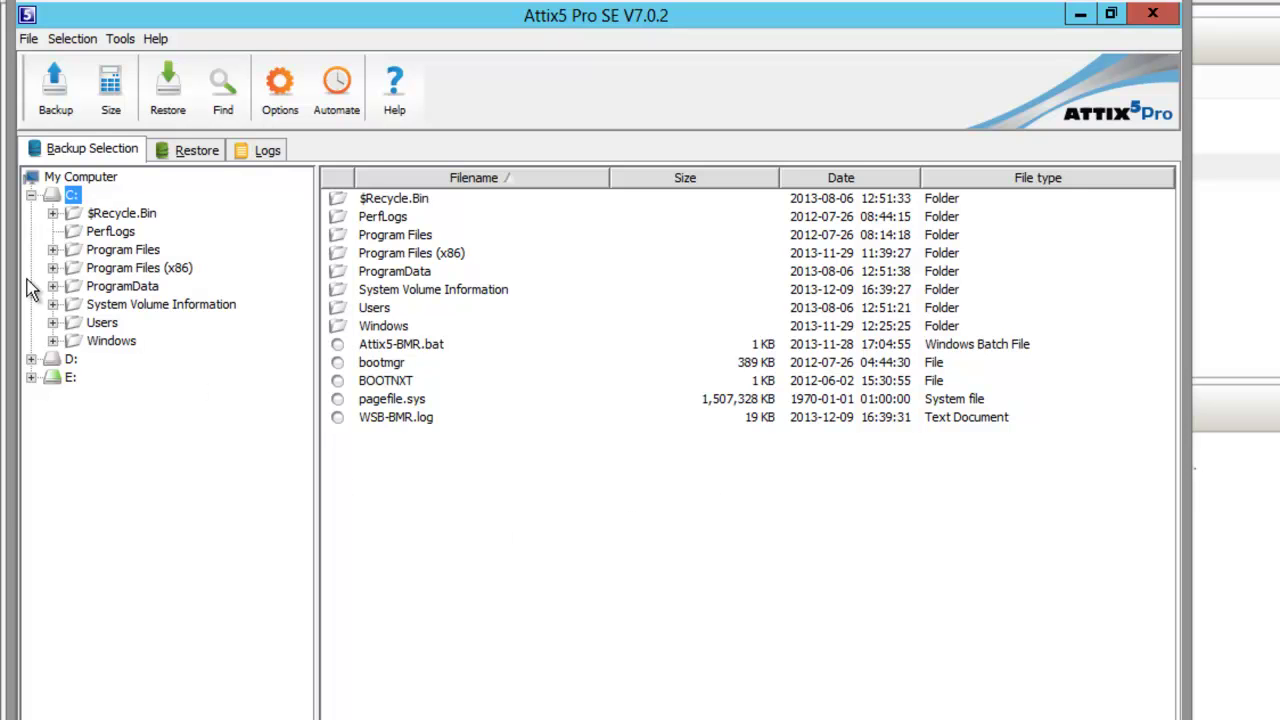
{"action": "left_click", "coordinate": [31, 377]}
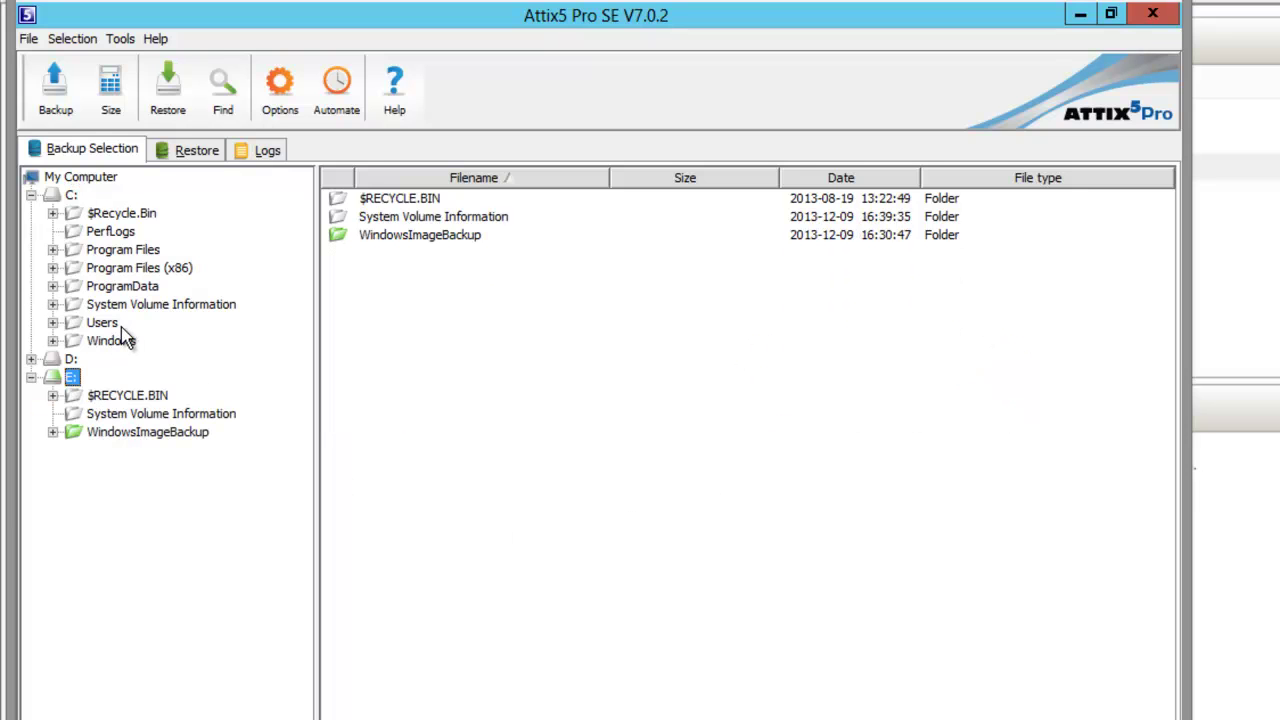
{"action": "key", "text": "Down"}
{"action": "key", "text": "Down"}
{"action": "key", "text": "Down"}
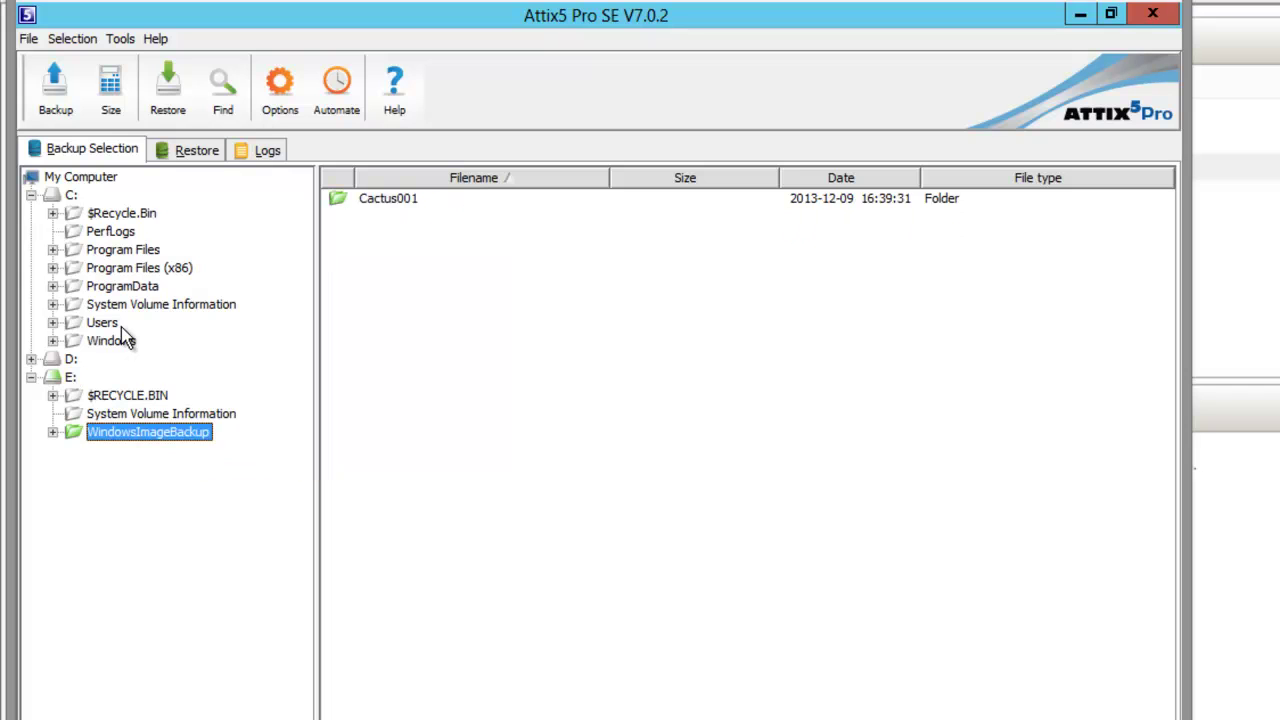
{"action": "key", "text": "Menu"}
{"action": "key", "text": "Down"}
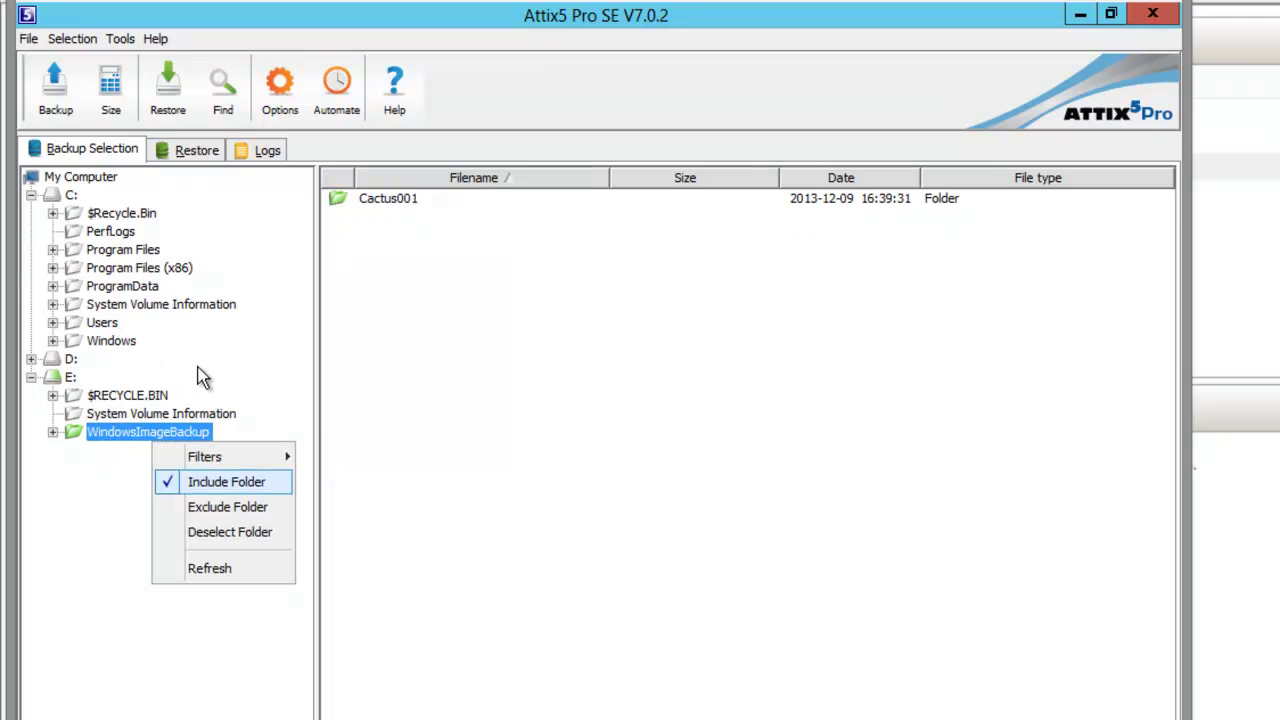
Open the BareMetalRecovery script in Tools > Plug-ins > Scripting to view its Attix5-BMR.bat action.
{"action": "key", "text": "alt+t"}
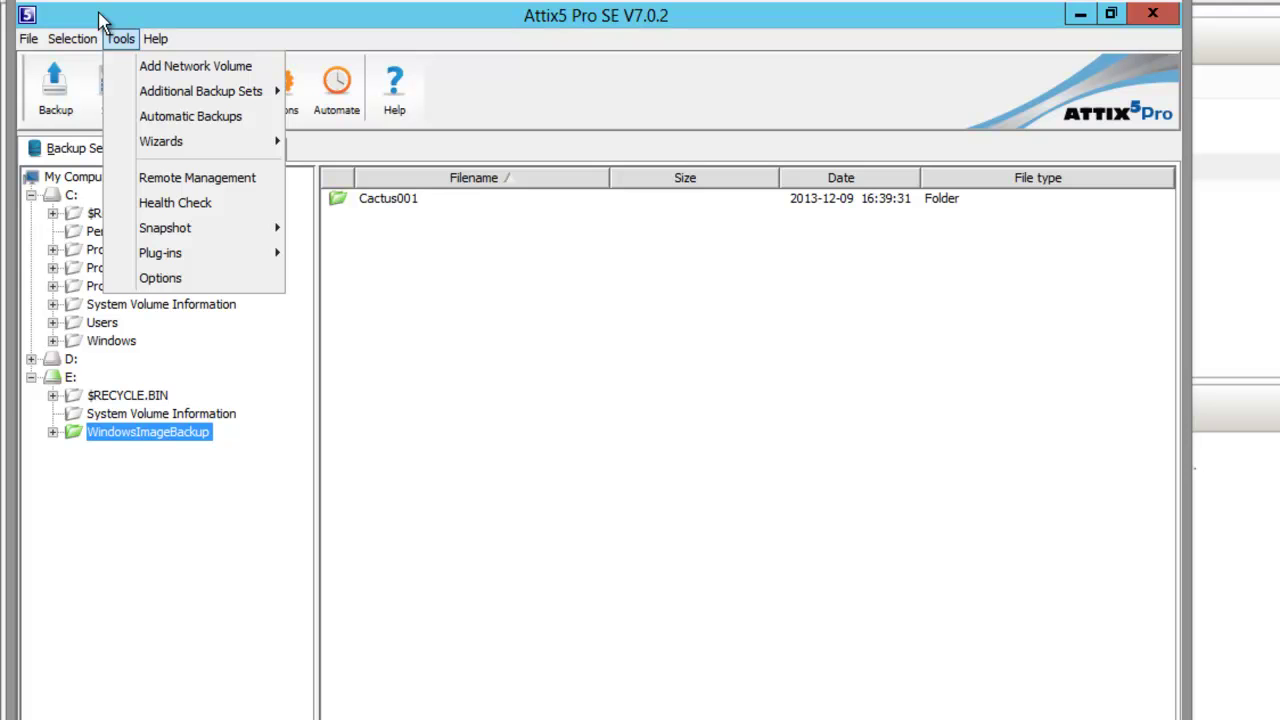
{"action": "key", "text": "Down"}
{"action": "key", "text": "Down"}
{"action": "key", "text": "Down"}
{"action": "key", "text": "Down"}
{"action": "key", "text": "Down"}
{"action": "key", "text": "Down"}
{"action": "key", "text": "Down"}
{"action": "key", "text": "Down"}
{"action": "key", "text": "Down"}
{"action": "key", "text": "Up"}
{"action": "key", "text": "Right"}
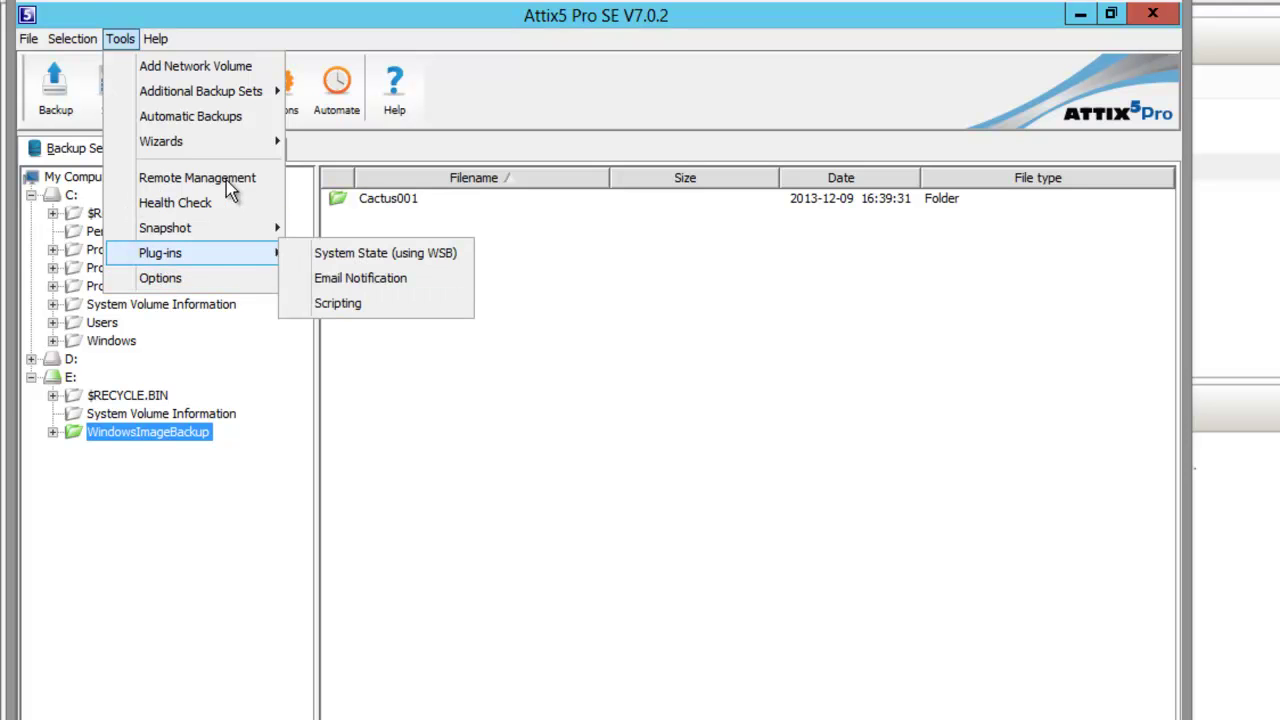
{"action": "key", "text": "Down"}
{"action": "key", "text": "Down"}
{"action": "key", "text": "Down"}
{"action": "key", "text": "Return"}
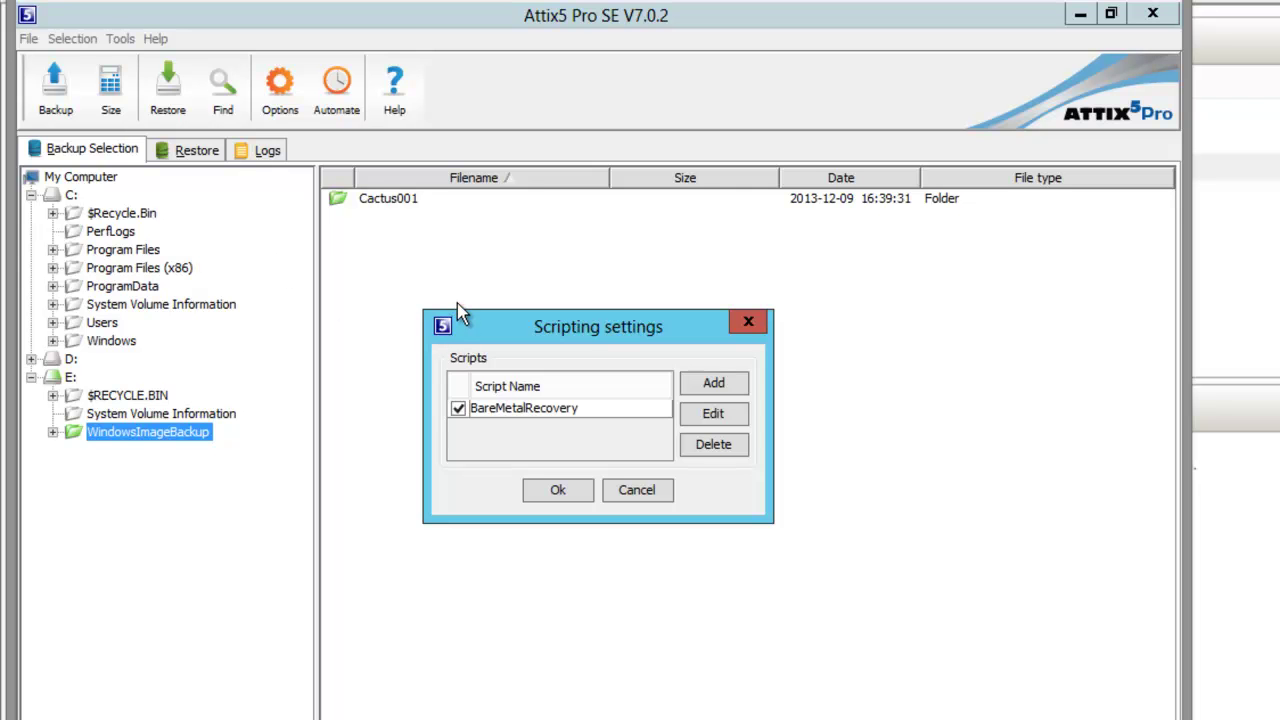
{"action": "key", "text": "Down"}
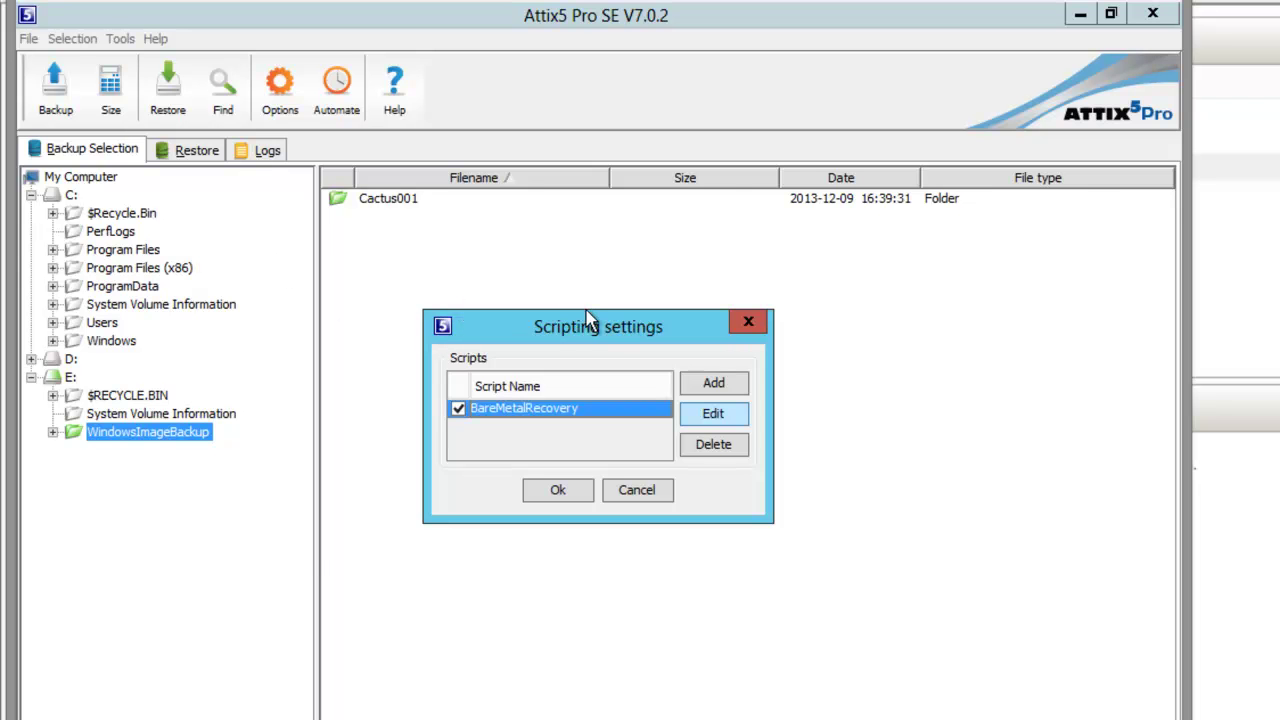
{"action": "key", "text": "Return"}
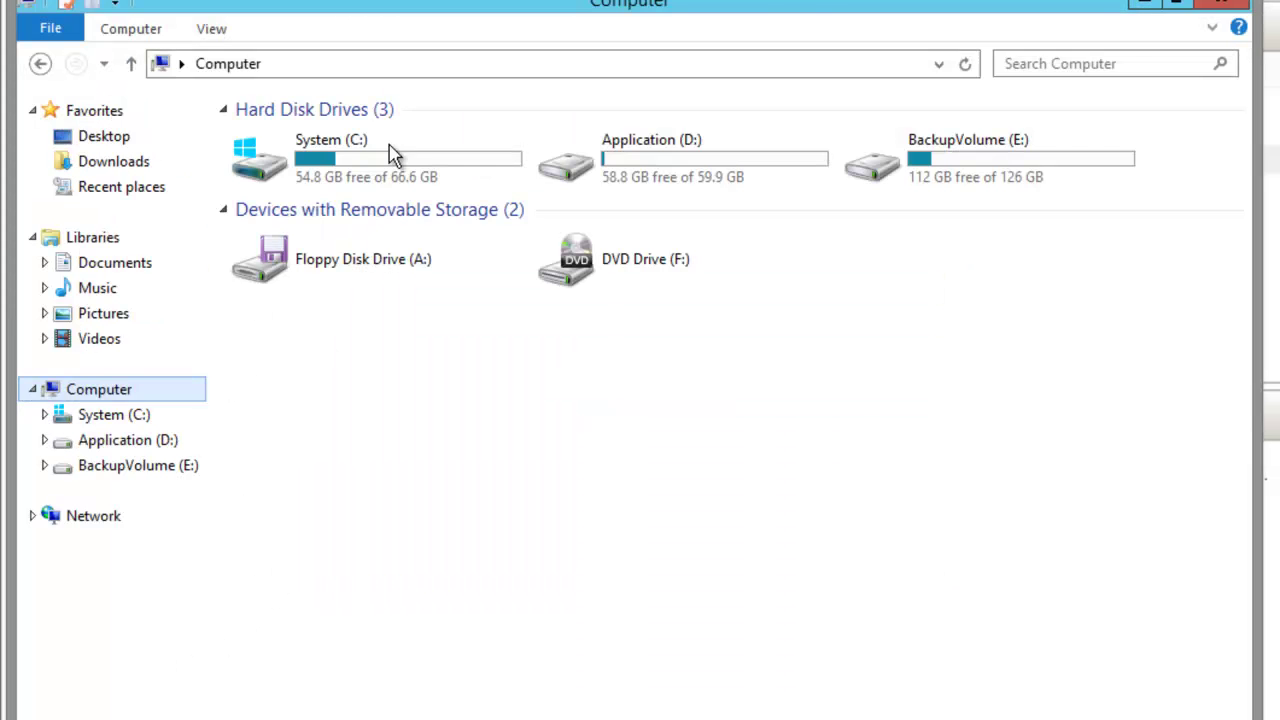
Open D:\Program Files\Attix5 Pro\Backup Client SE\Scripts\Attix5-BMR.bat in Notepad for editing.
{"action": "double_click", "coordinate": [565, 158]}
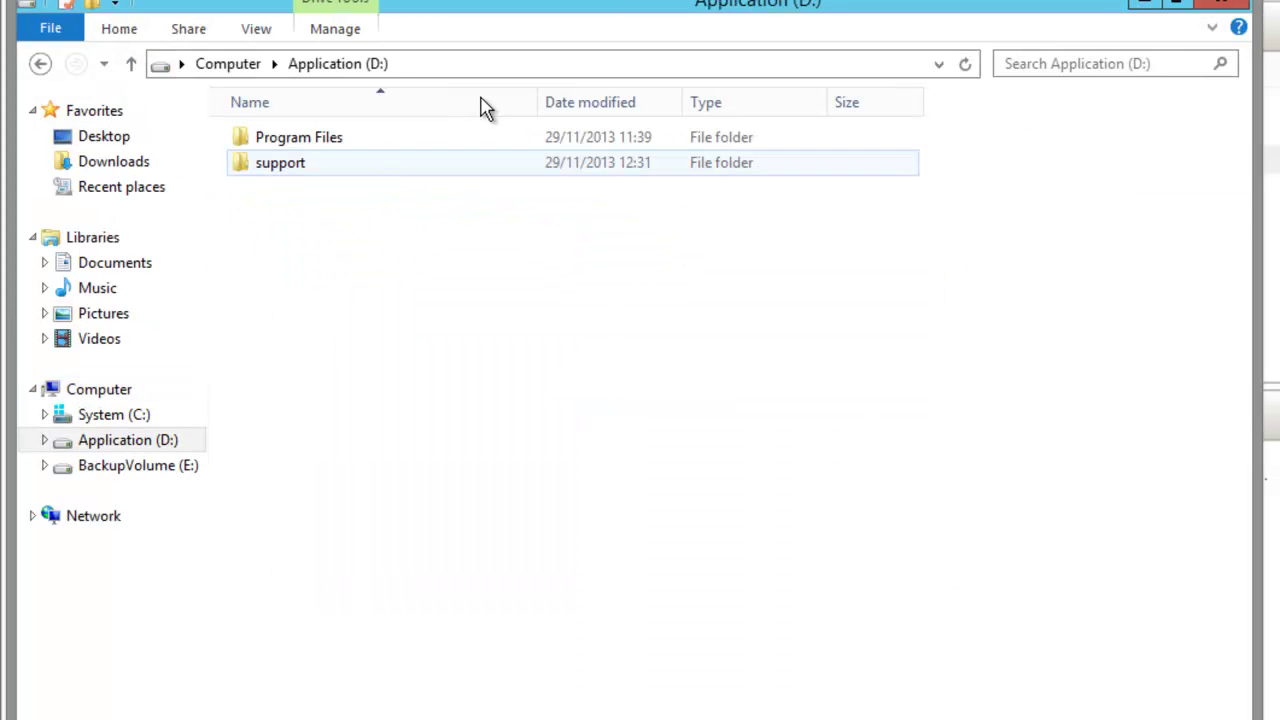
{"action": "key", "text": "Up"}
{"action": "key", "text": "Return"}
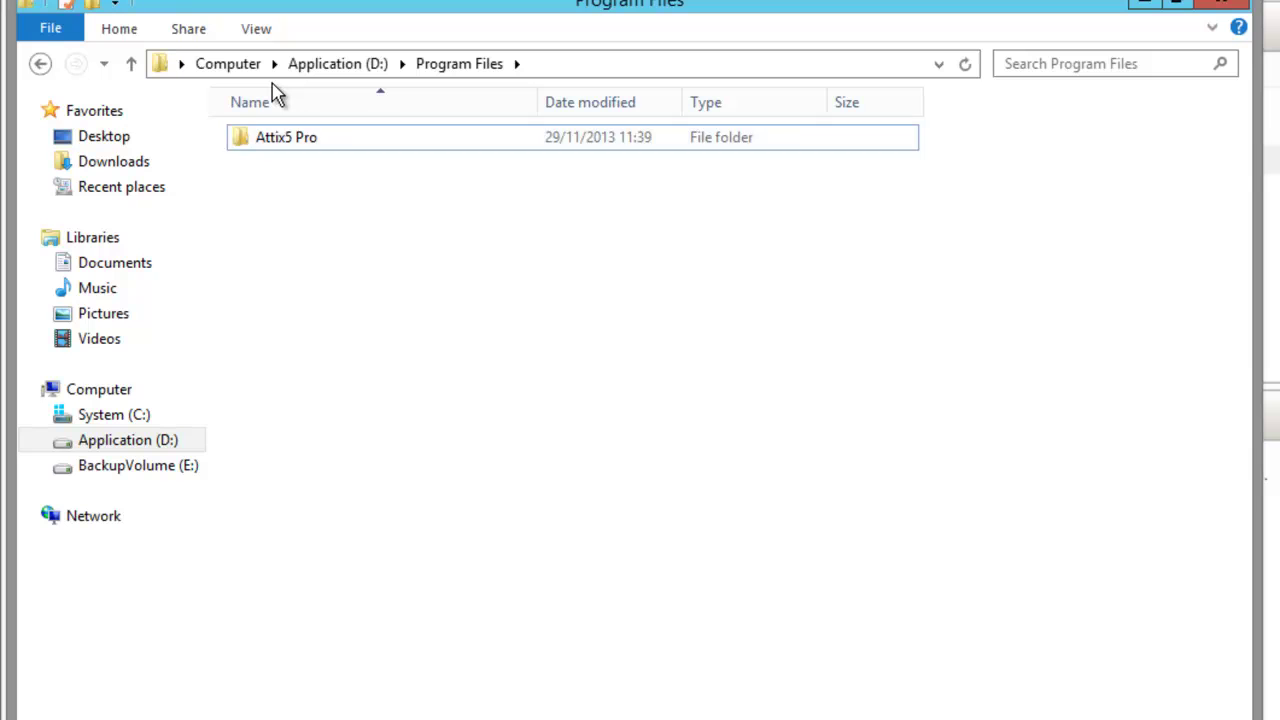
{"action": "key", "text": "Return"}
{"action": "key", "text": "Return"}
{"action": "key", "text": "Down"}
{"action": "key", "text": "Down"}
{"action": "key", "text": "Down"}
{"action": "key", "text": "Down"}
{"action": "key", "text": "Down"}
{"action": "key", "text": "Down"}
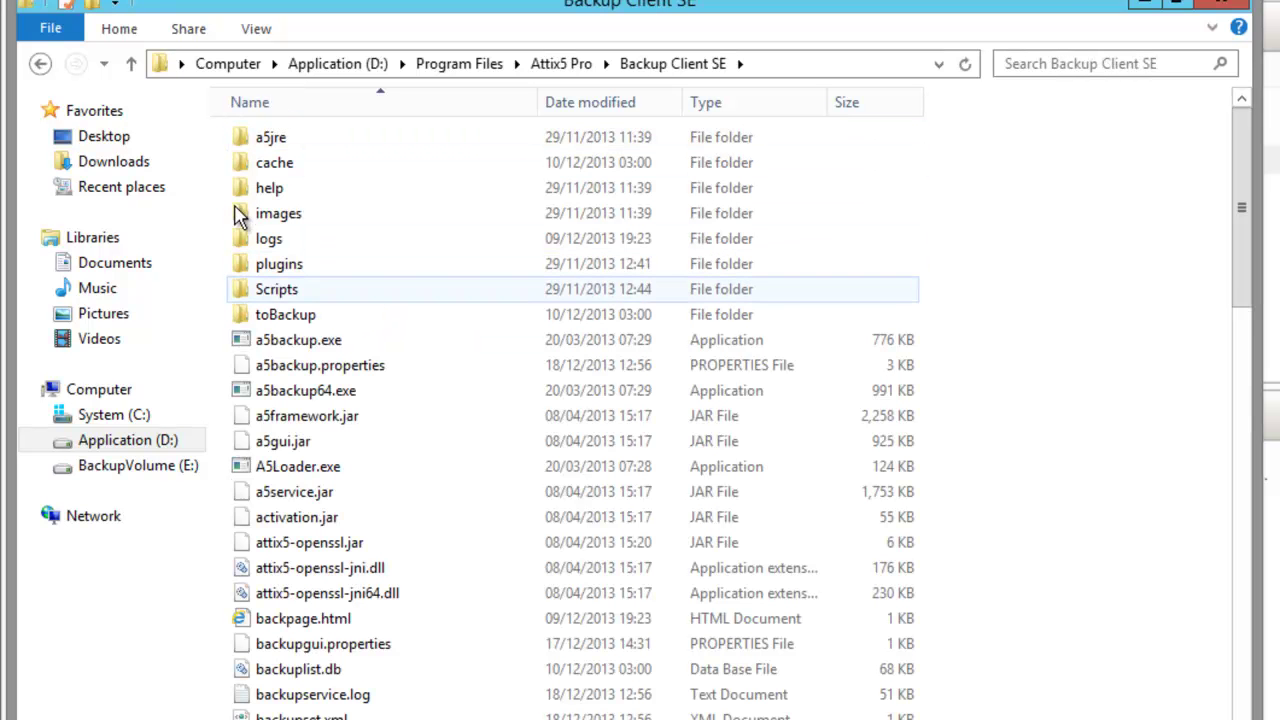
{"action": "key", "text": "Return"}
{"action": "key", "text": "Down"}
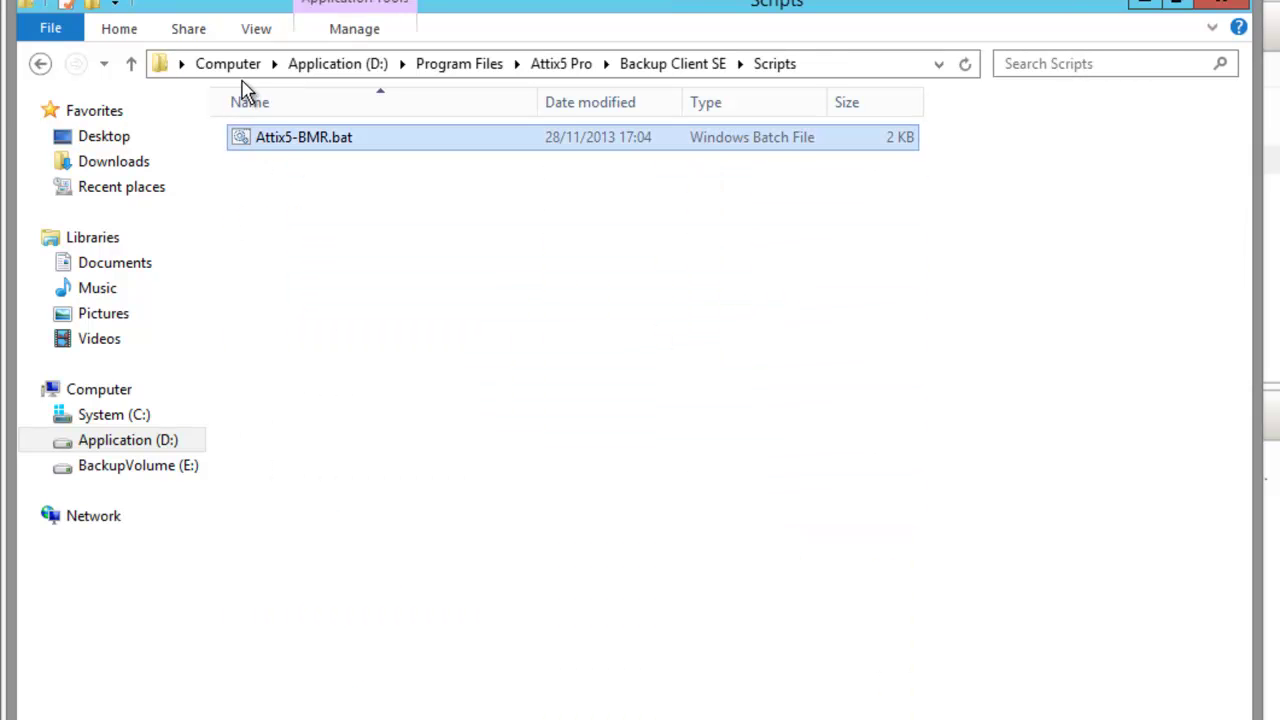
{"action": "key", "text": "shift+F10"}
{"action": "key", "text": "Down"}
{"action": "key", "text": "Return"}
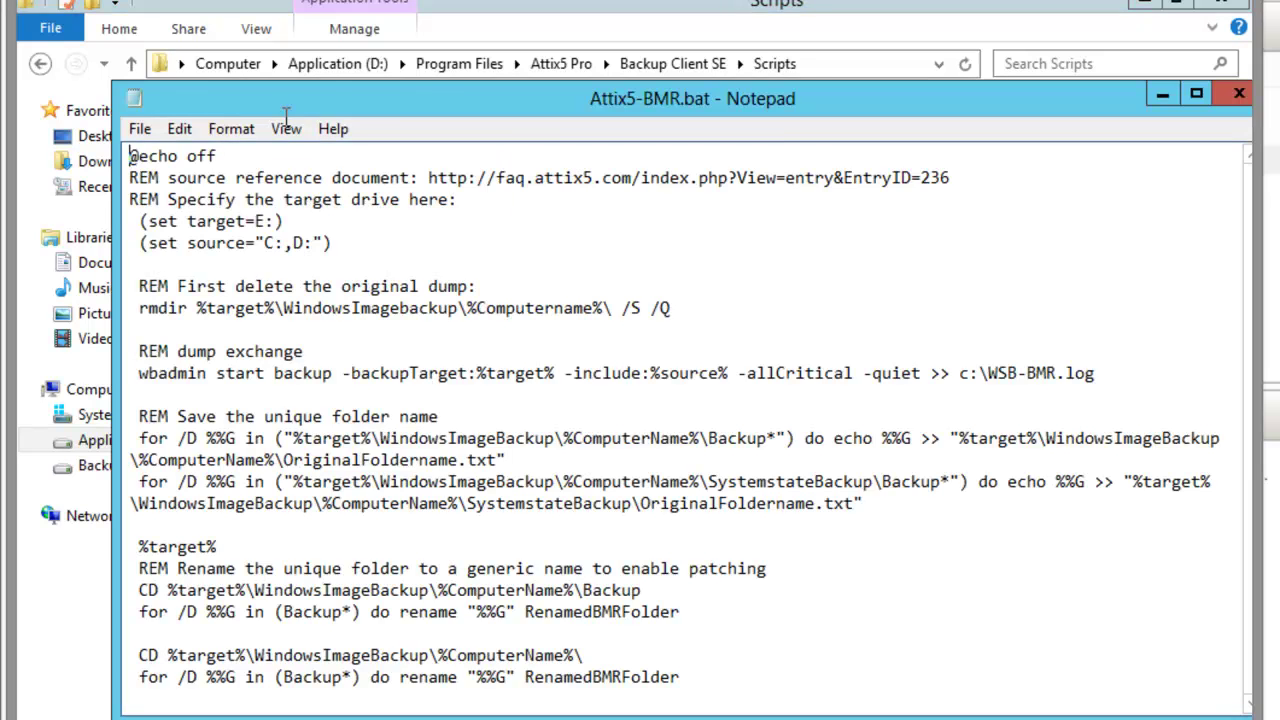
Maximise Notepad, turn off word wrap, and scroll across the Attix5-BMR.bat script.
{"action": "key", "text": "super+Up"}
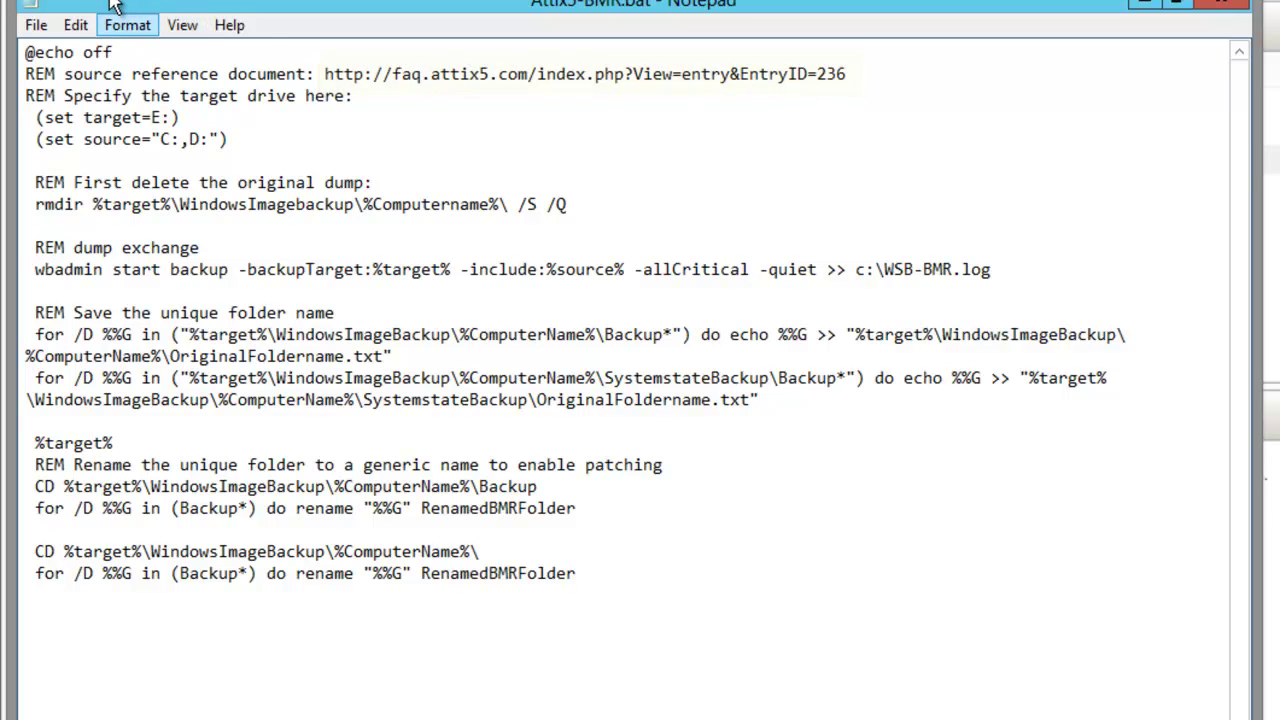
{"action": "left_click", "coordinate": [125, 25]}
{"action": "key", "text": "Return"}
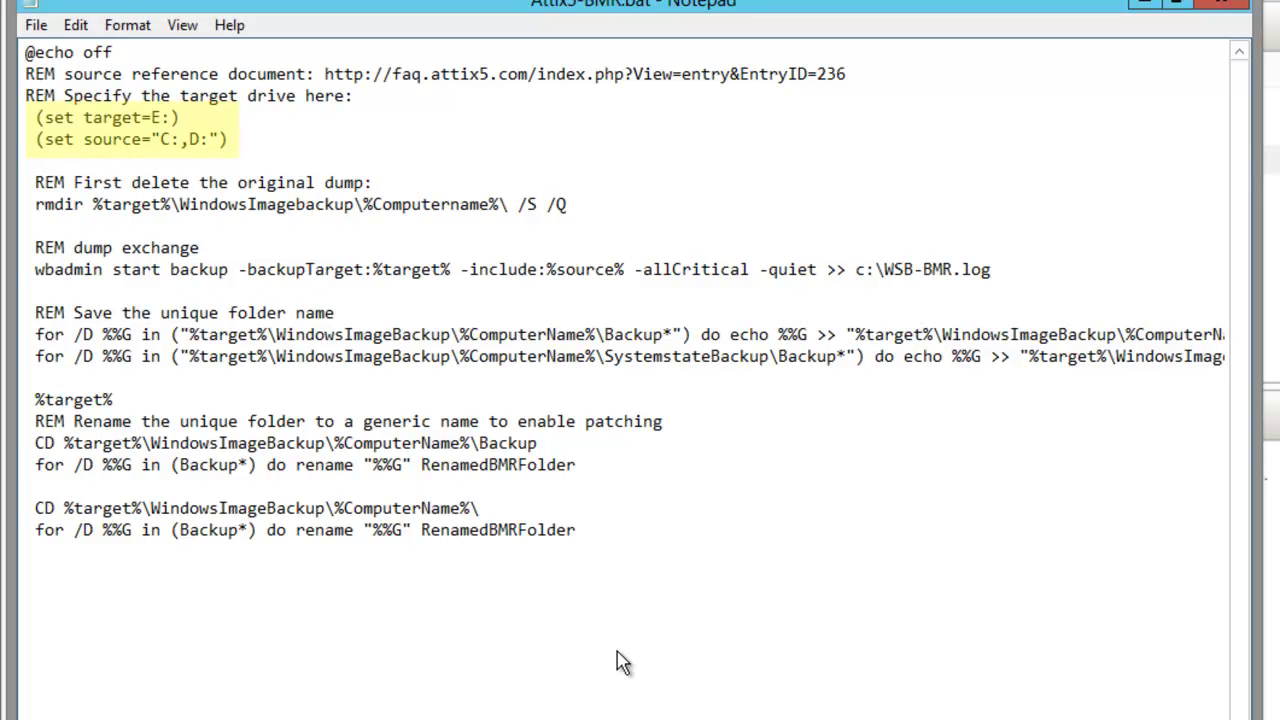
{"action": "scroll", "coordinate": [747, 663], "scroll_direction": "right", "scroll_amount": 3}
{"action": "scroll", "coordinate": [747, 663], "scroll_direction": "right", "scroll_amount": 6}
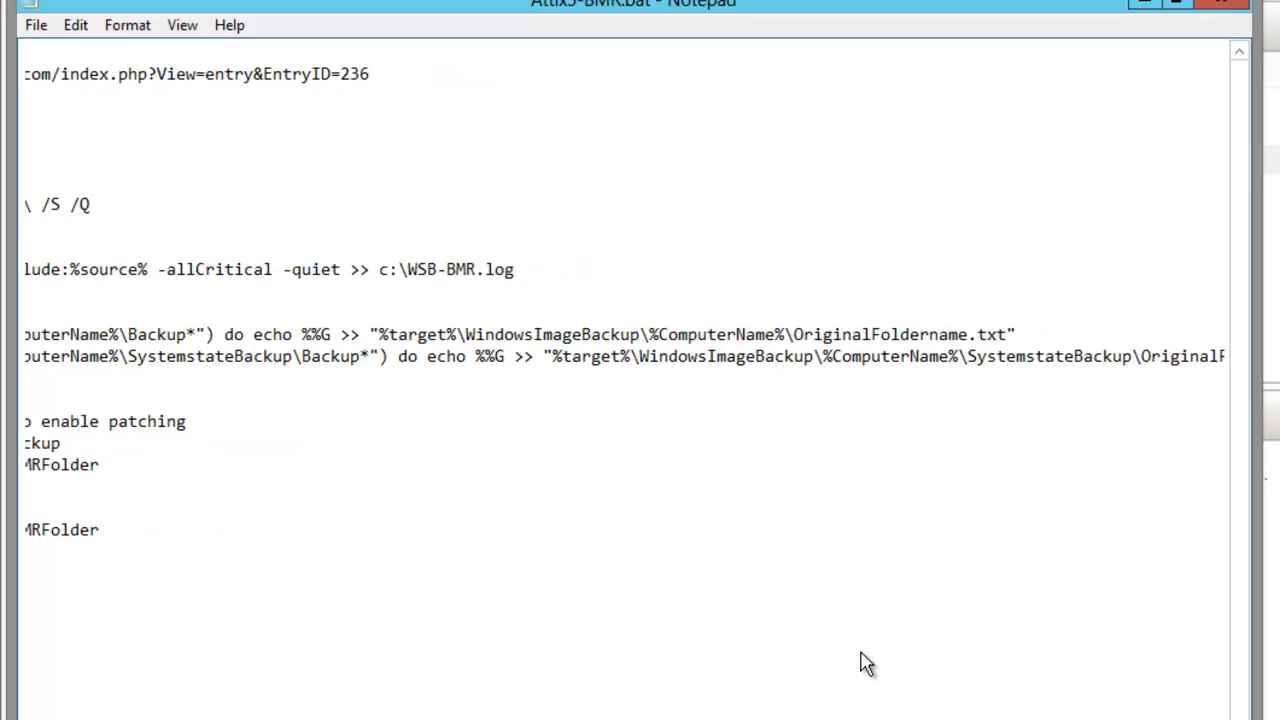
{"action": "scroll", "coordinate": [997, 665], "scroll_direction": "left", "scroll_amount": 9}
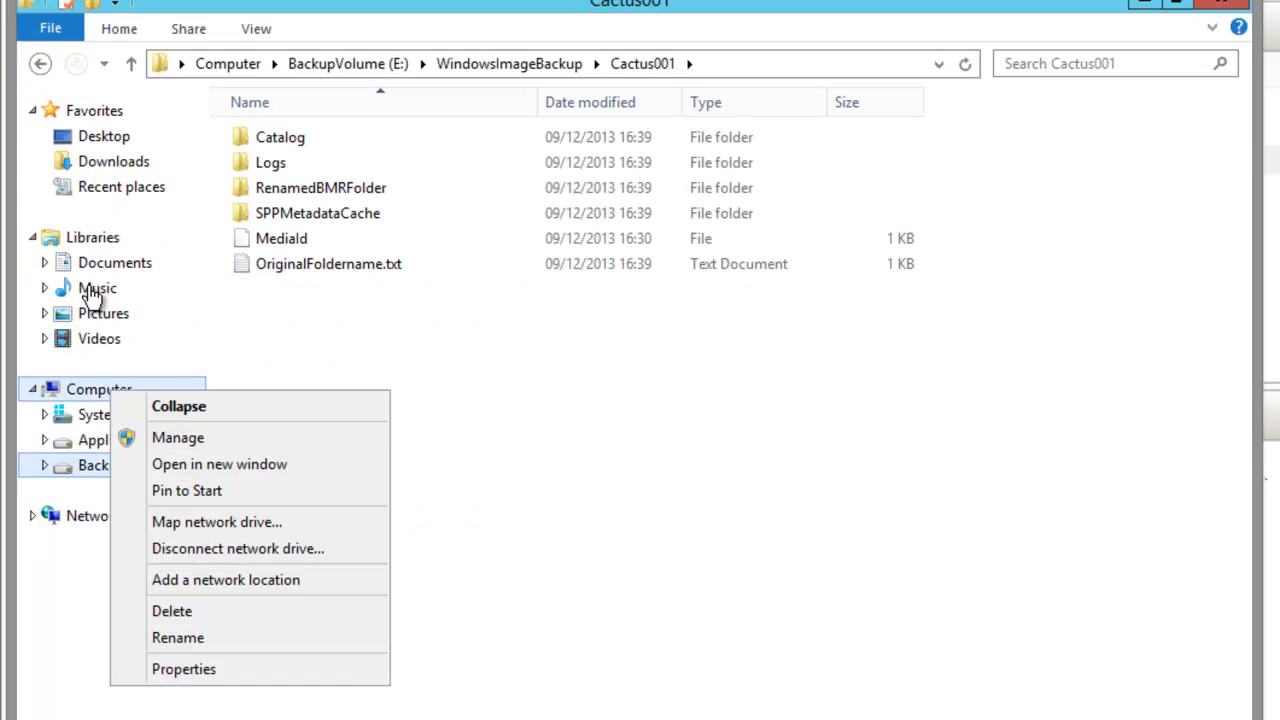
Open Computer Management's Disk Management, showing Disk 0 volumes and the 127 GB BackupVolume (E:).
{"action": "key", "text": "Down"}
{"action": "key", "text": "Down"}
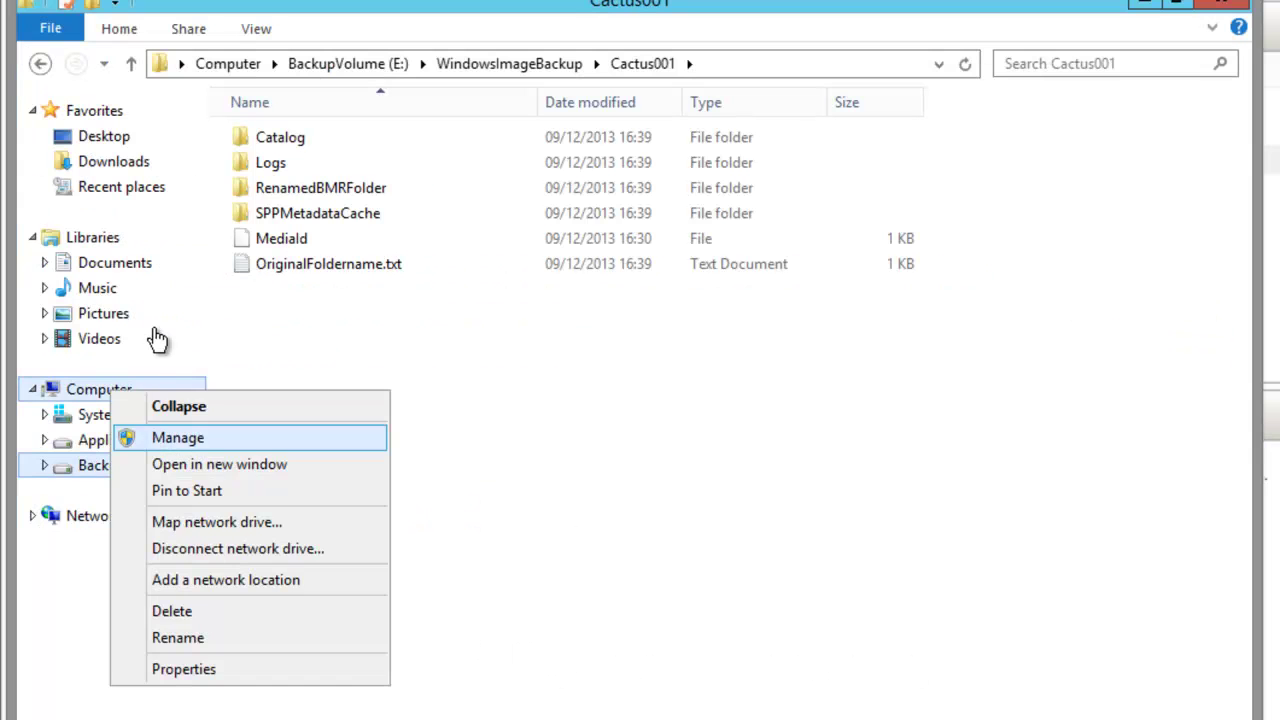
{"action": "key", "text": "Return"}
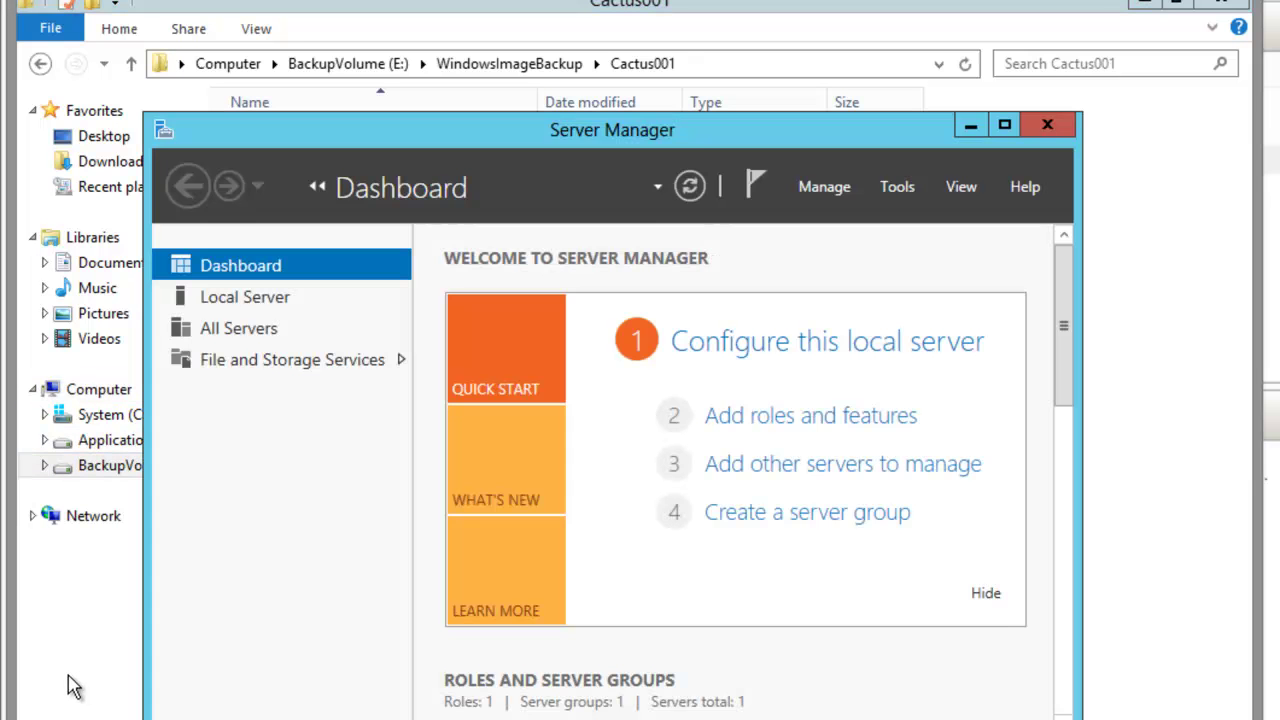
{"action": "key", "text": "alt+t"}
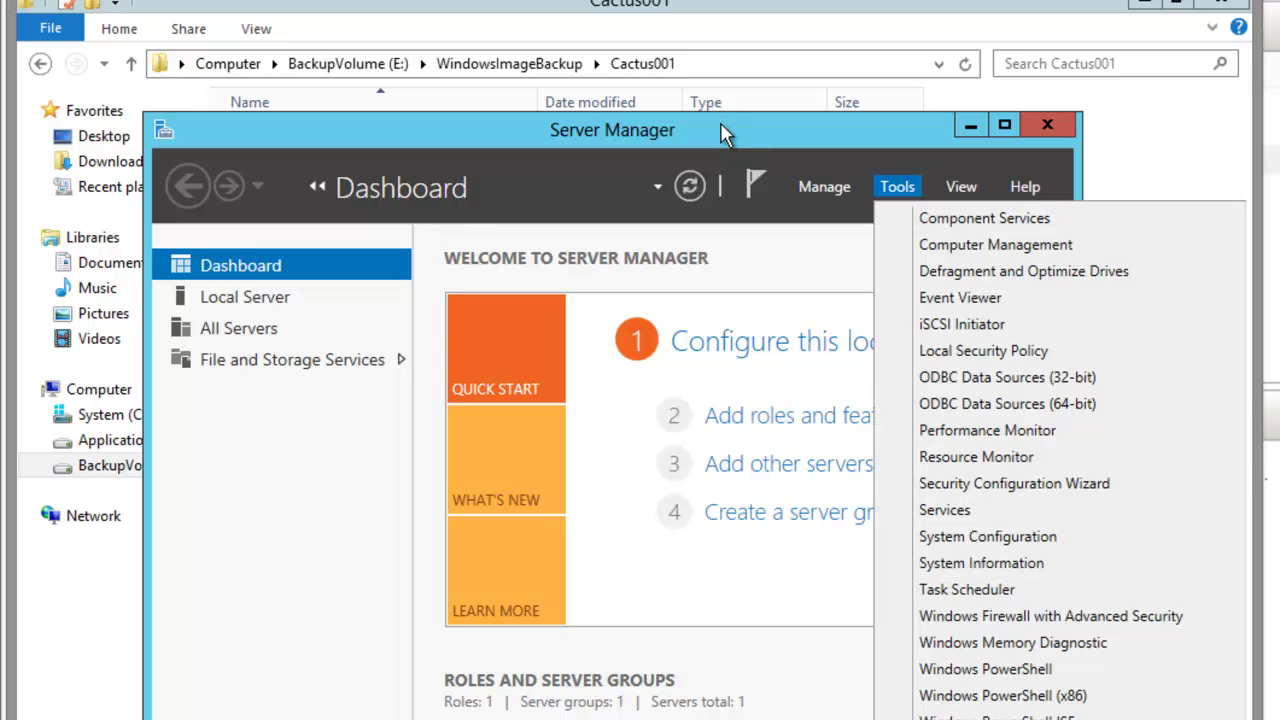
{"action": "key", "text": "Down"}
{"action": "key", "text": "Down"}
{"action": "key", "text": "Return"}
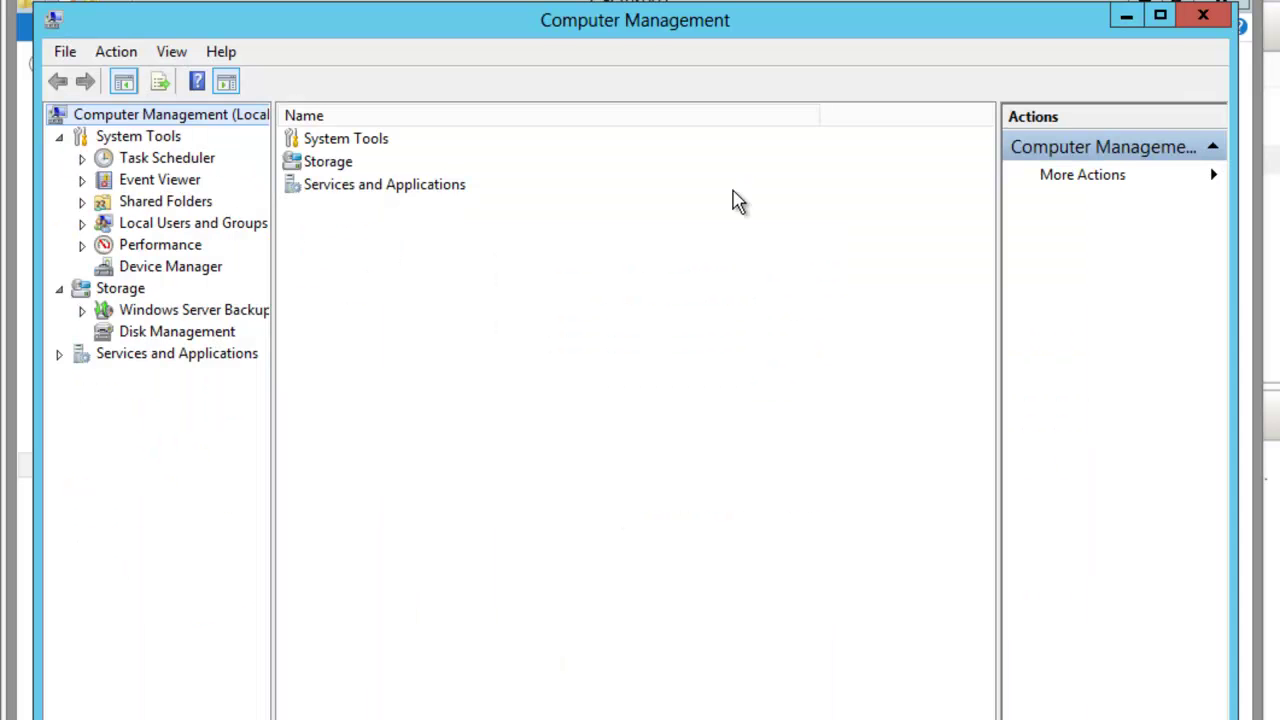
{"action": "key", "text": "d"}
{"action": "key", "text": "d"}
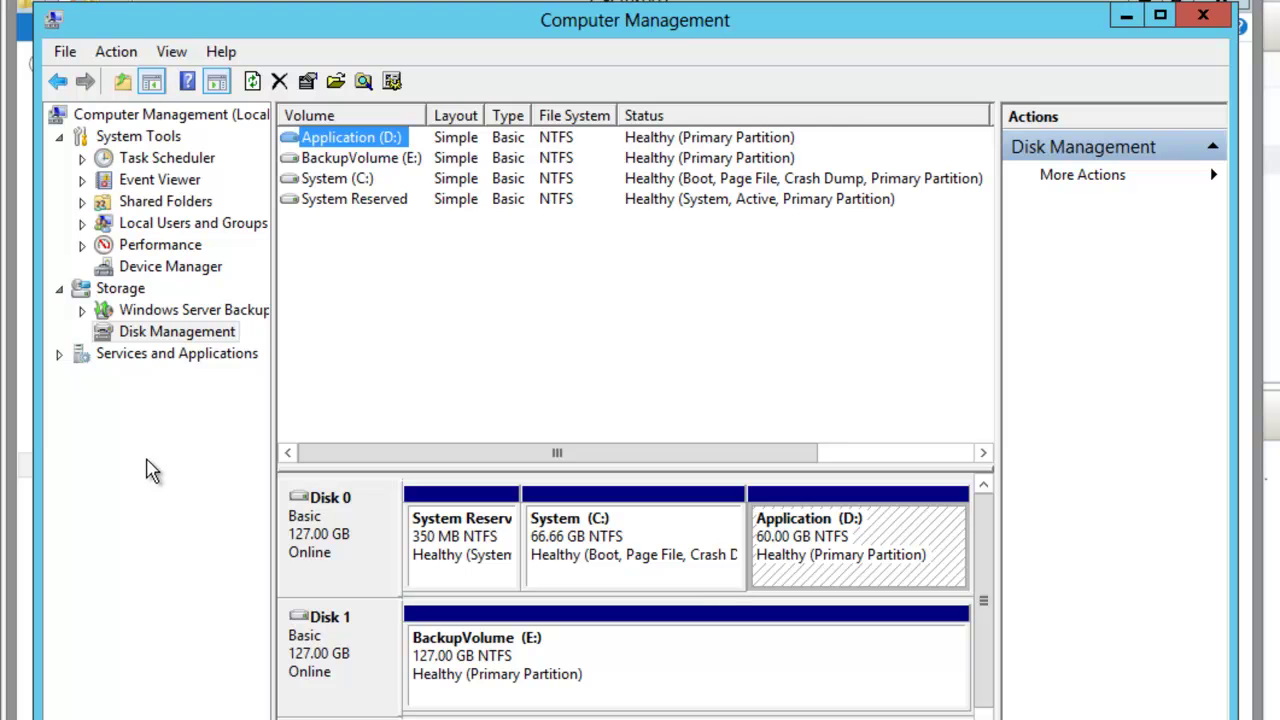
Maximise Computer Management and widen the volume list to show Capacity and Free Space.
{"action": "double_click", "coordinate": [938, 3]}
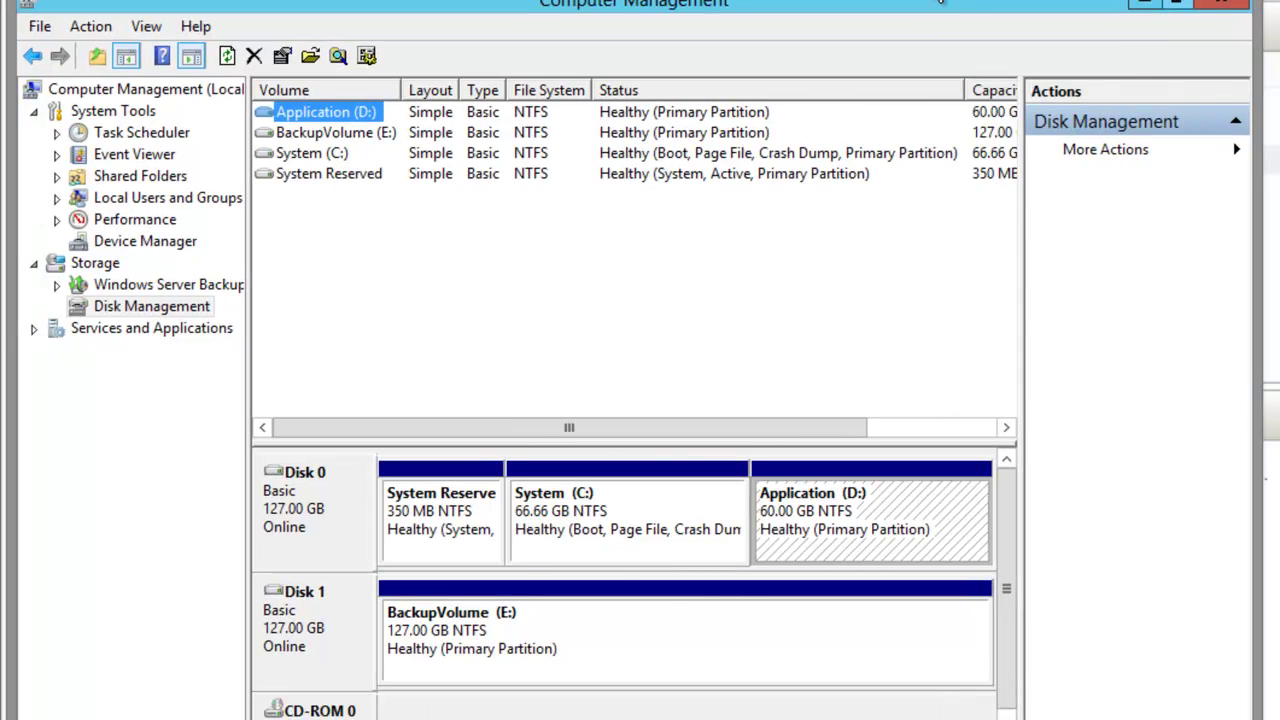
{"action": "left_click_drag", "start_coordinate": [817, 374], "coordinate": [929, 386]}
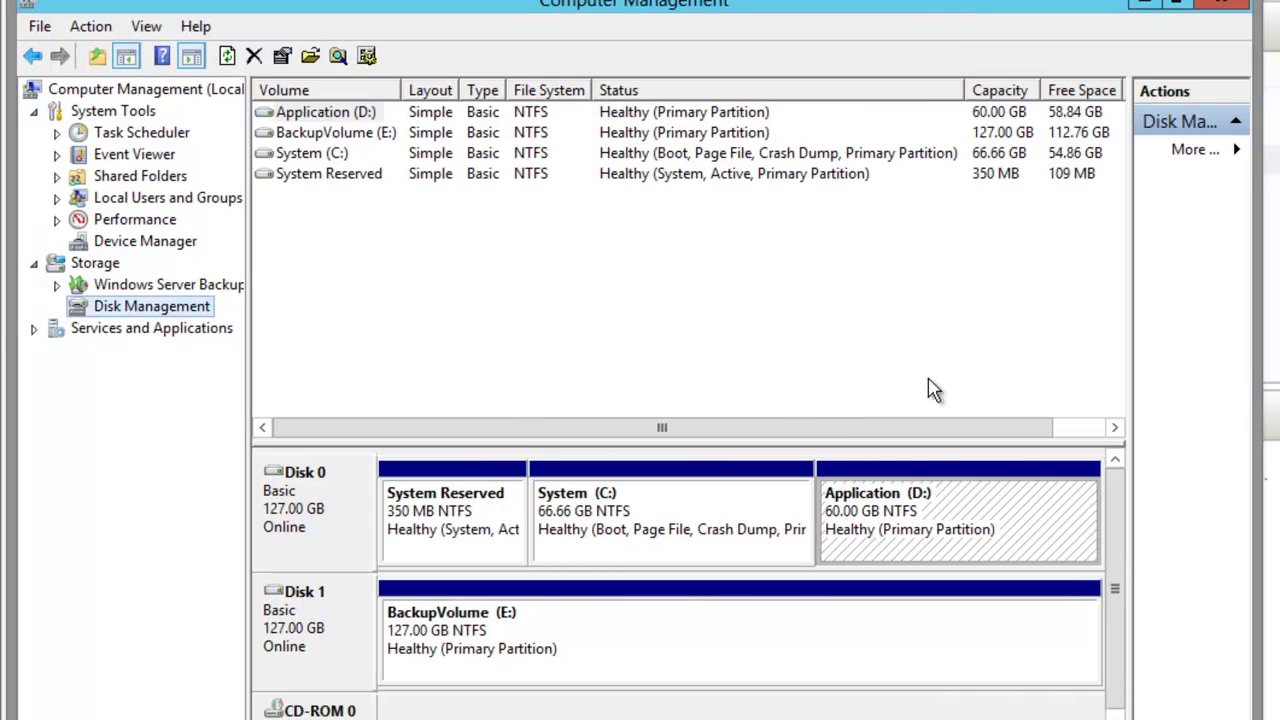
{"action": "left_click", "coordinate": [268, 406]}
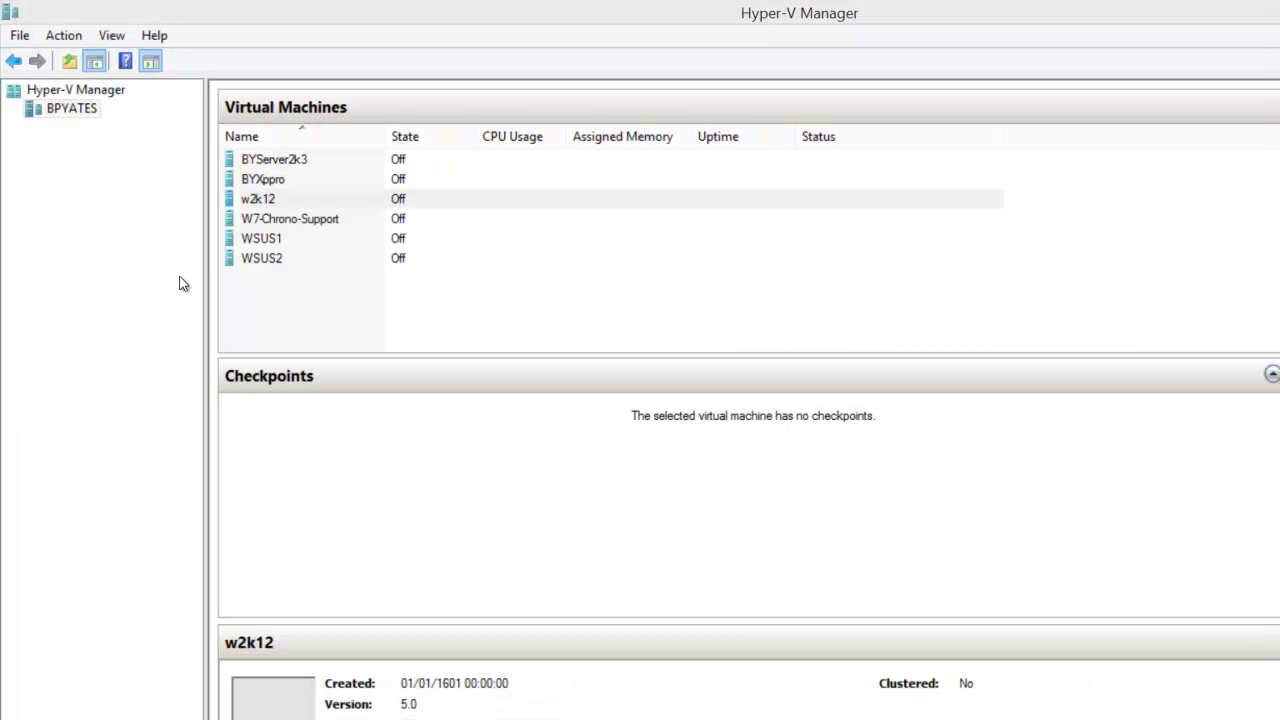
Bring up the action menu for the Hyper-V host node.
{"action": "right_click", "coordinate": [62, 100]}
Launch the New Virtual Machine Wizard from New > Virtual Machine and move past the intro.
{"action": "mouse_move", "coordinate": [100, 122]}
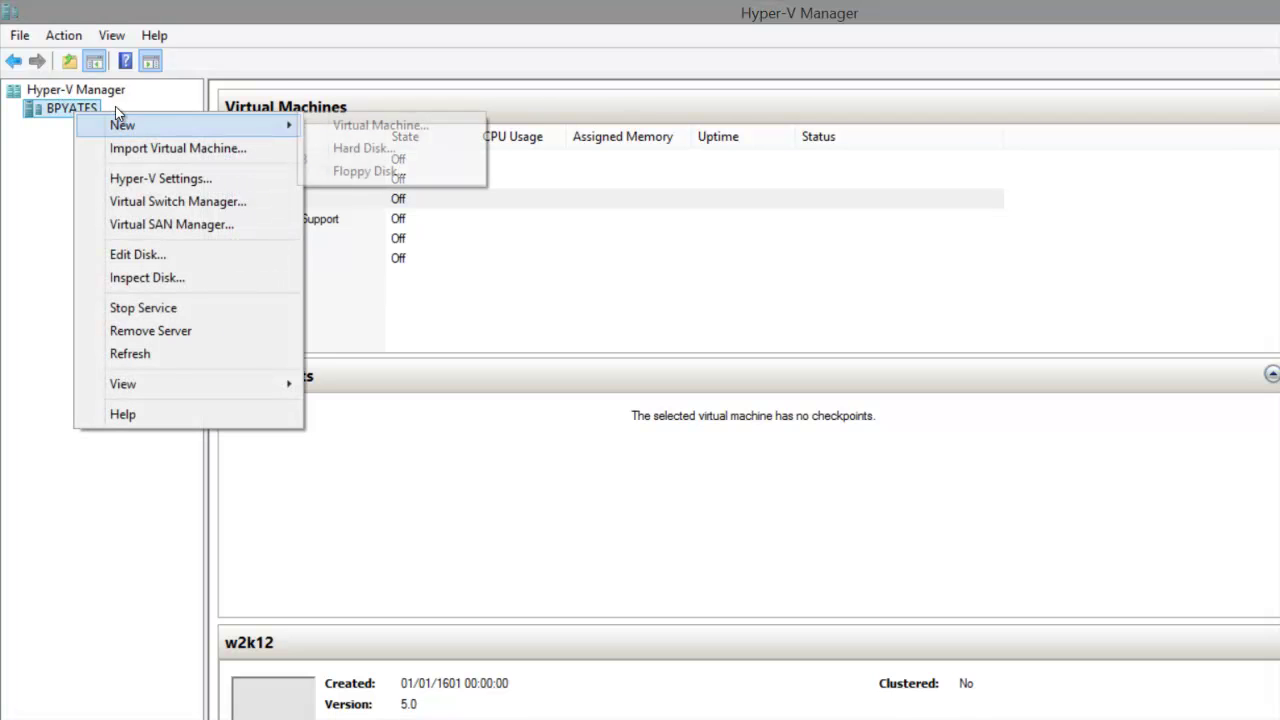
{"action": "left_click", "coordinate": [320, 125]}
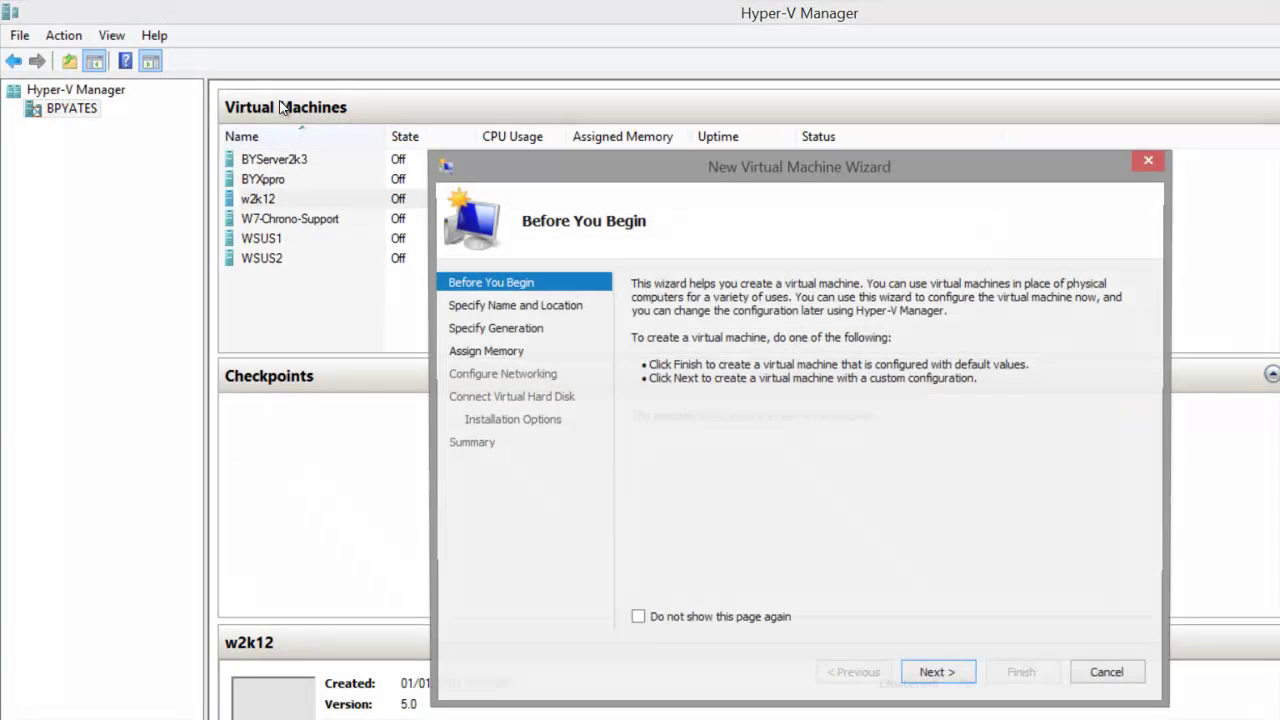
{"action": "left_click_drag", "start_coordinate": [535, 166], "coordinate": [159, 38]}
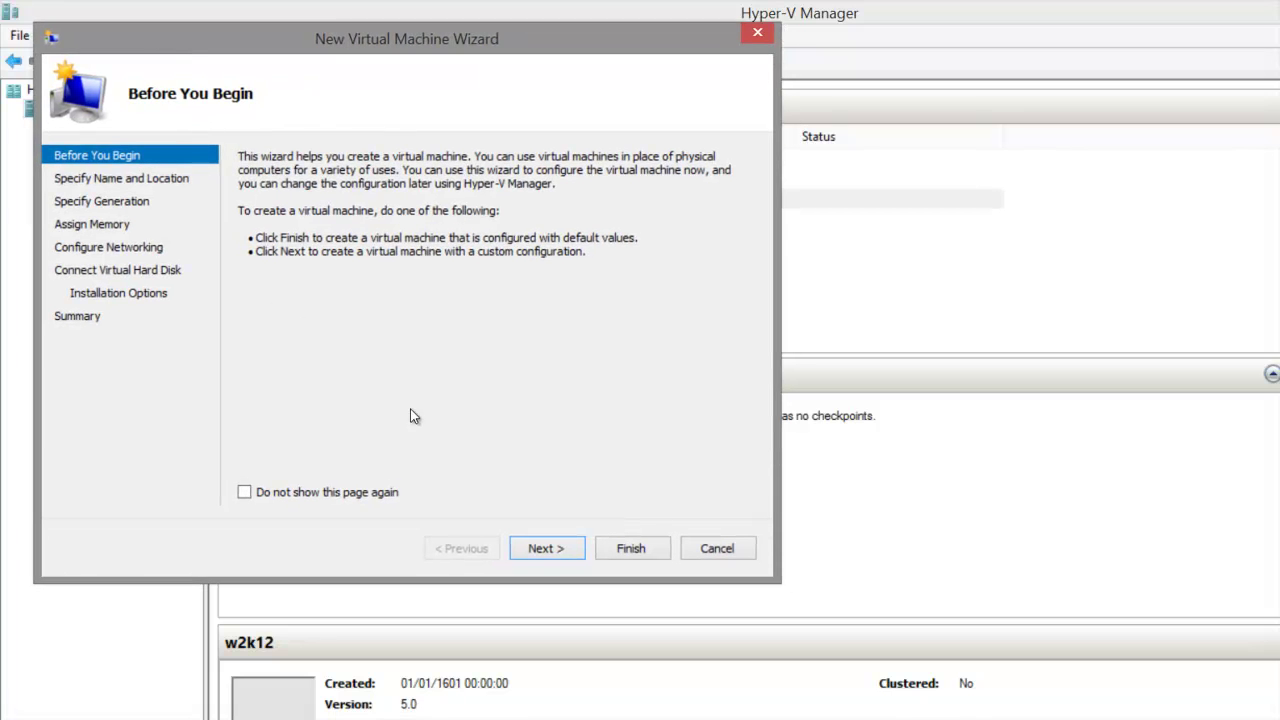
{"action": "key", "text": "Return"}
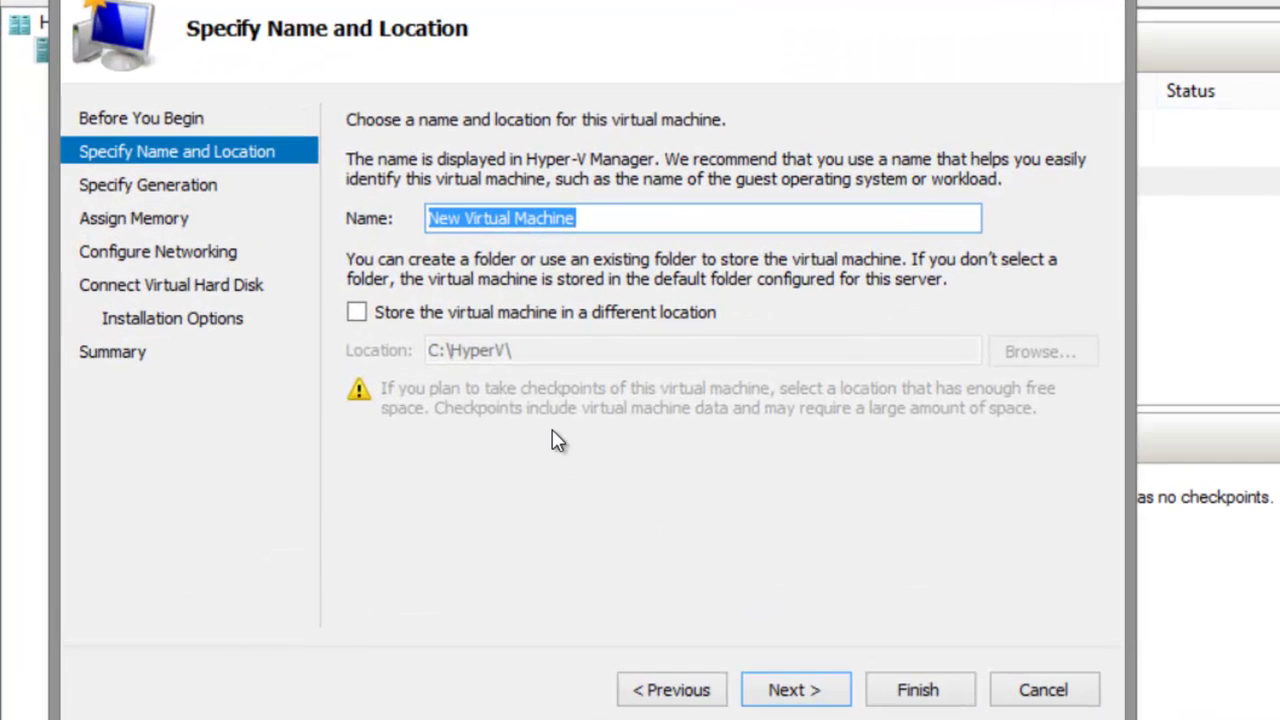
Name the machine TestRestore and store it in a newly created C:\HyperV\TestRestoreV2 folder.
{"action": "type", "text": "Test"}
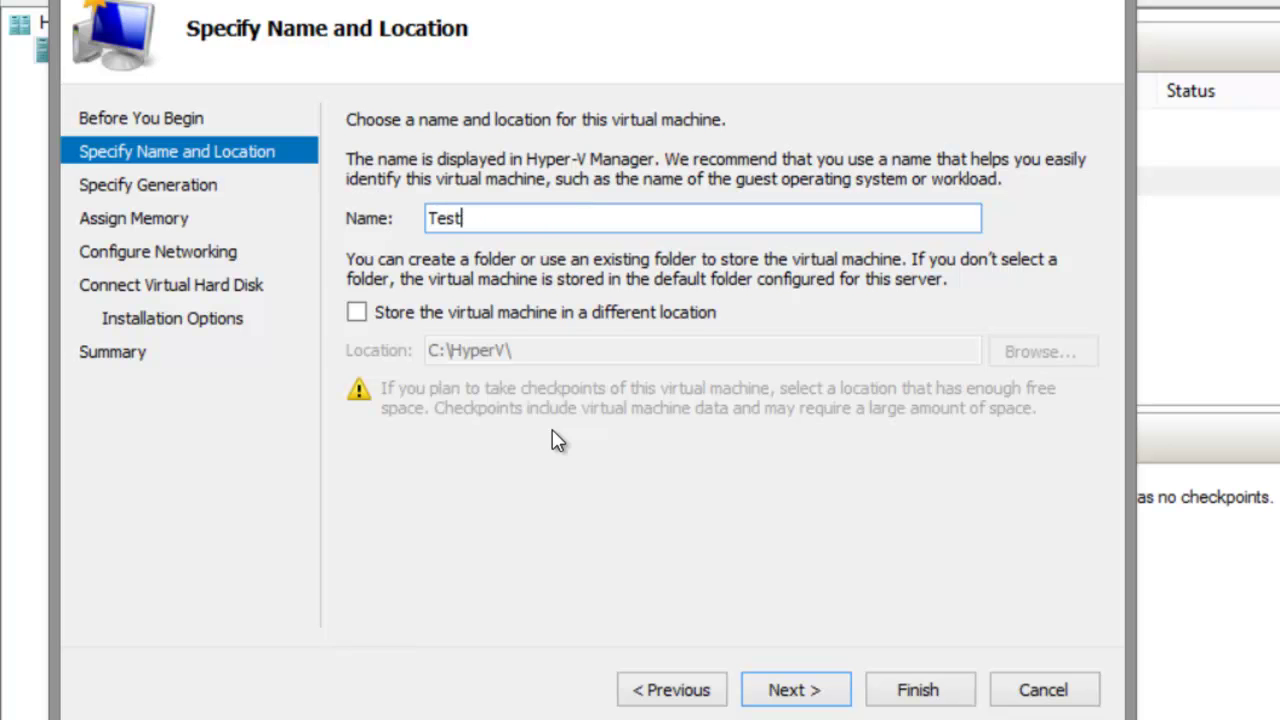
{"action": "type", "text": "Restore"}
{"action": "key", "text": "Tab"}
{"action": "key", "text": "space"}
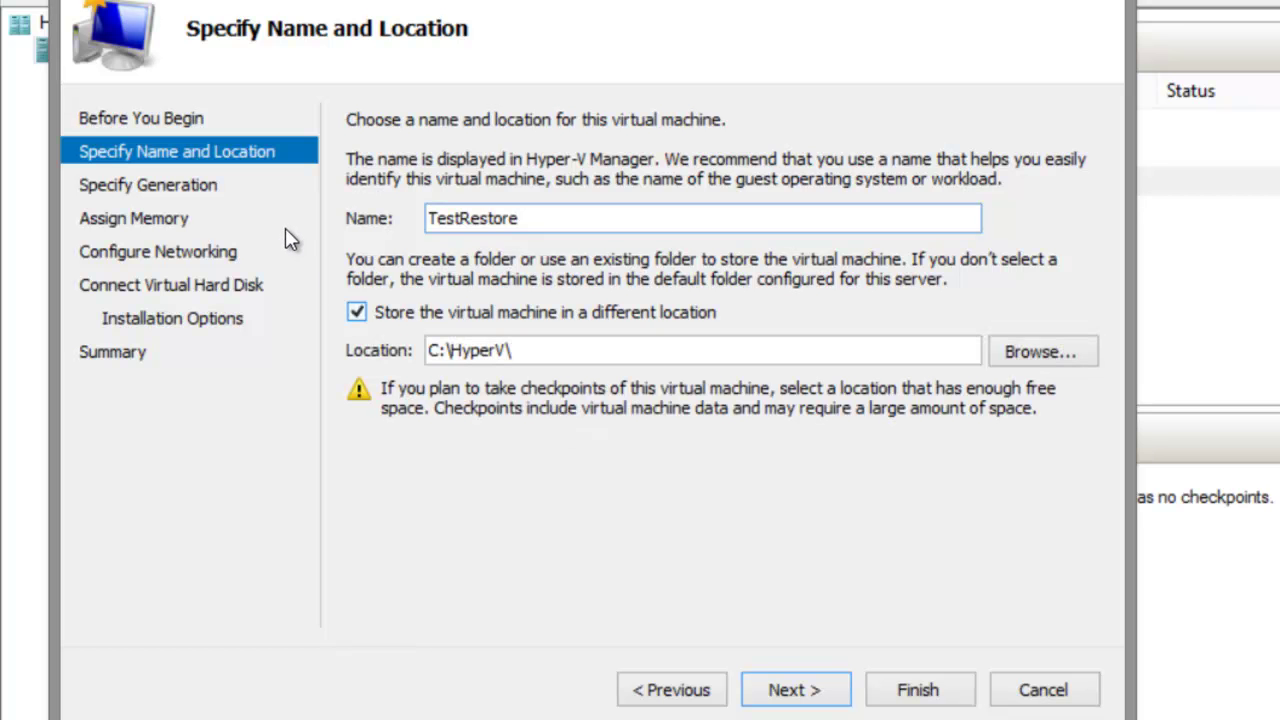
{"action": "key", "text": "Tab"}
{"action": "key", "text": "Tab"}
{"action": "key", "text": "space"}
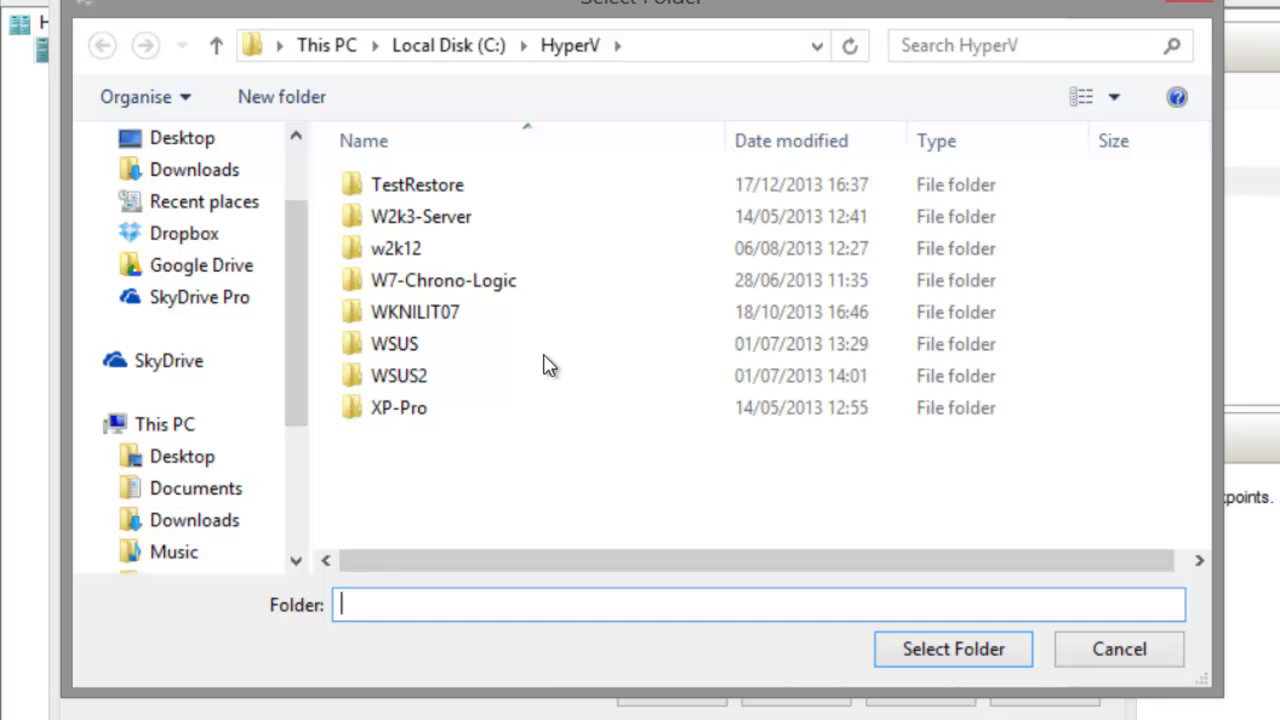
{"action": "left_click", "coordinate": [262, 96]}
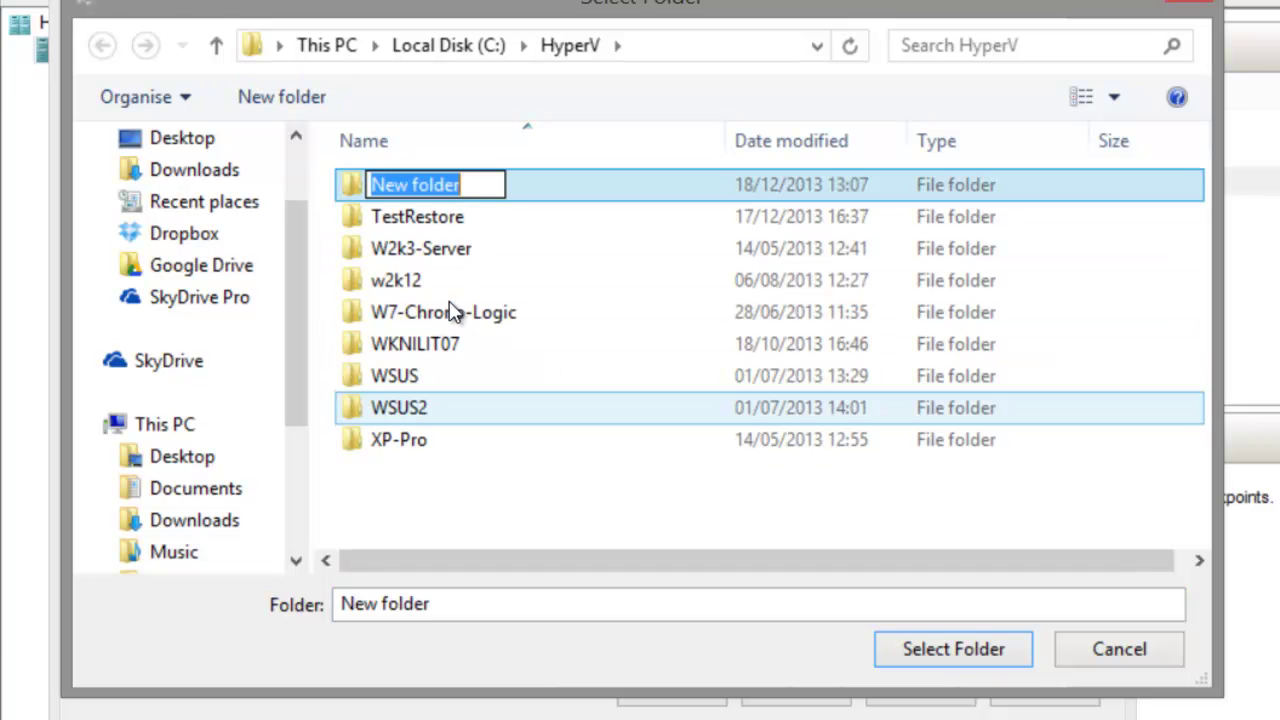
{"action": "type", "text": "Tes"}
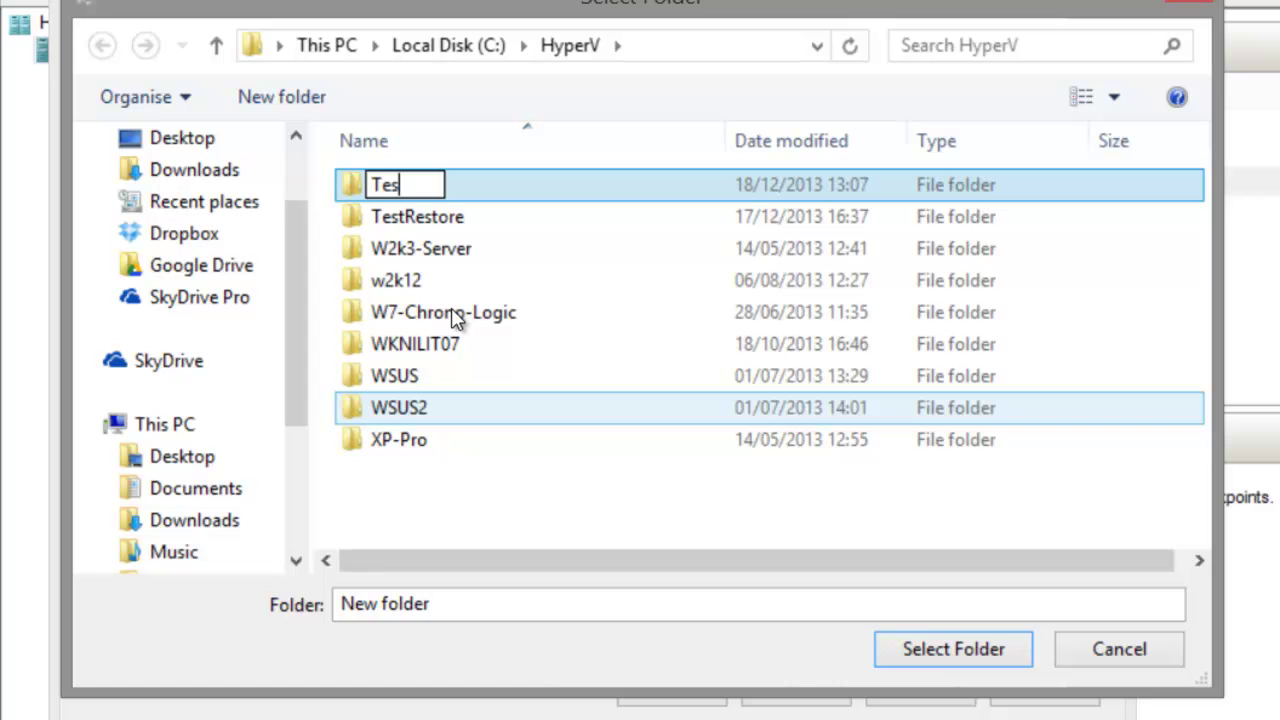
{"action": "type", "text": "tRes"}
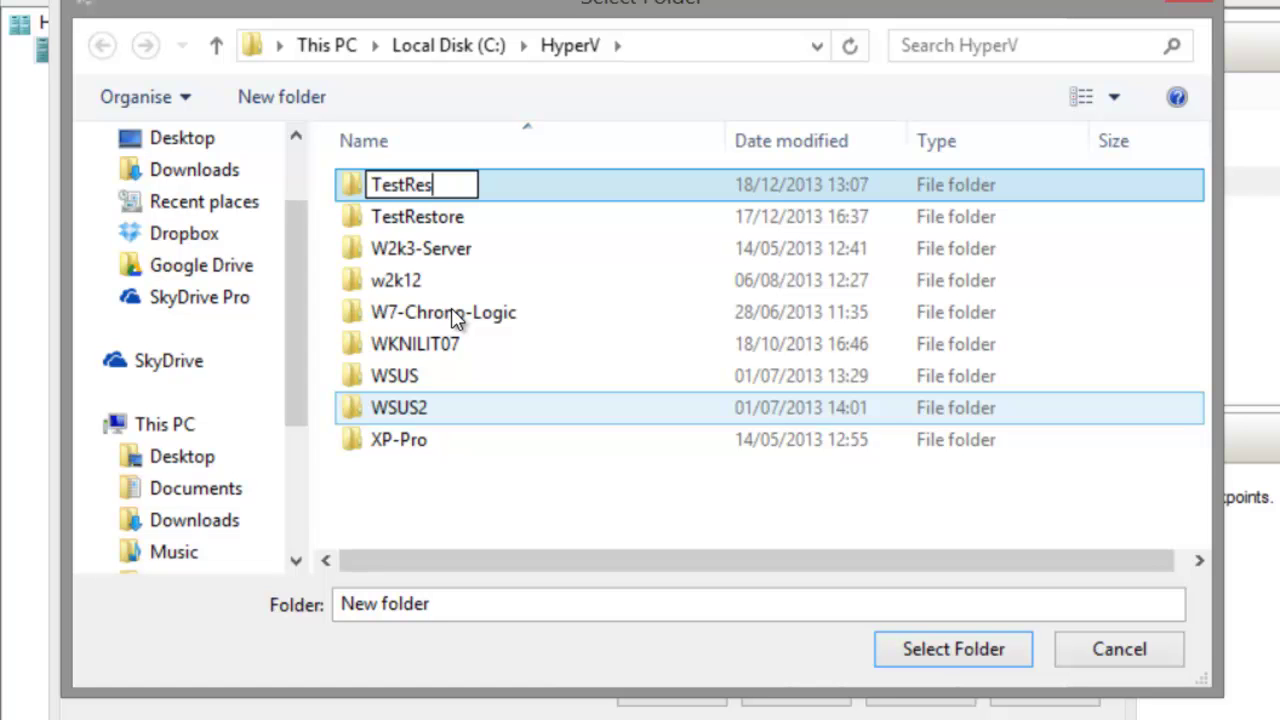
{"action": "type", "text": "toreV2"}
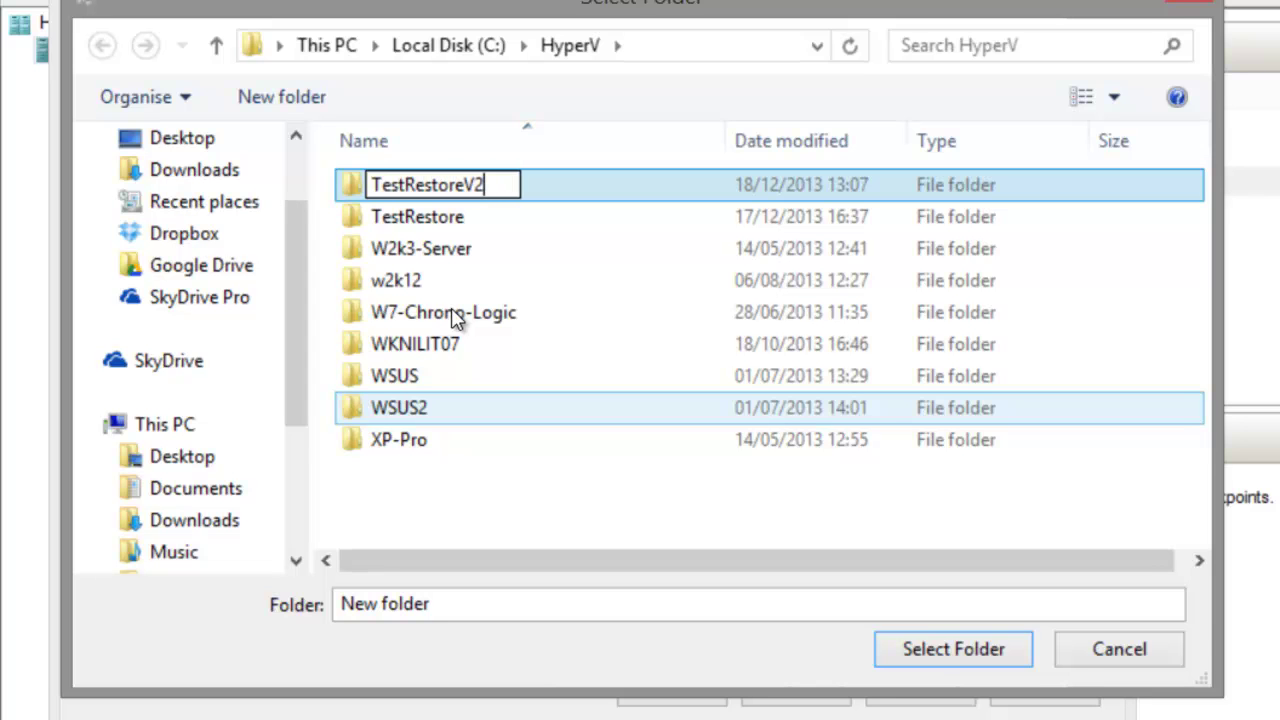
{"action": "key", "text": "Return"}
{"action": "key", "text": "Return"}
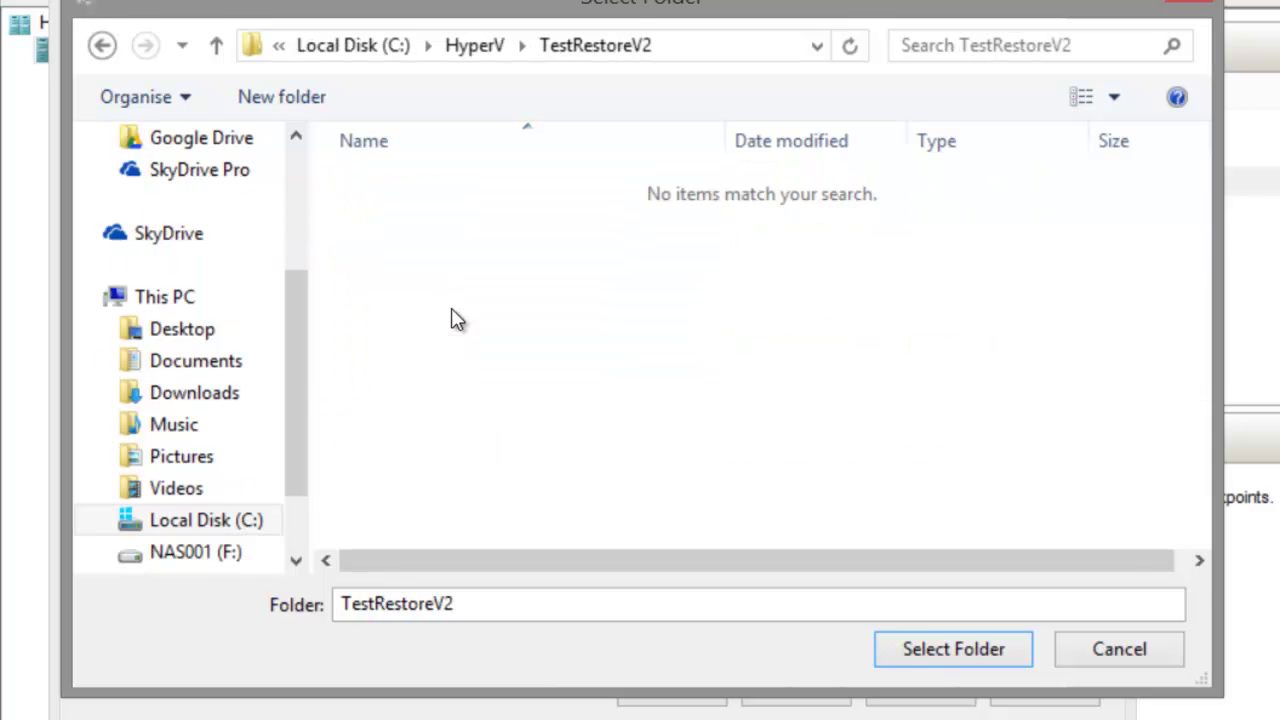
{"action": "key", "text": "Return"}
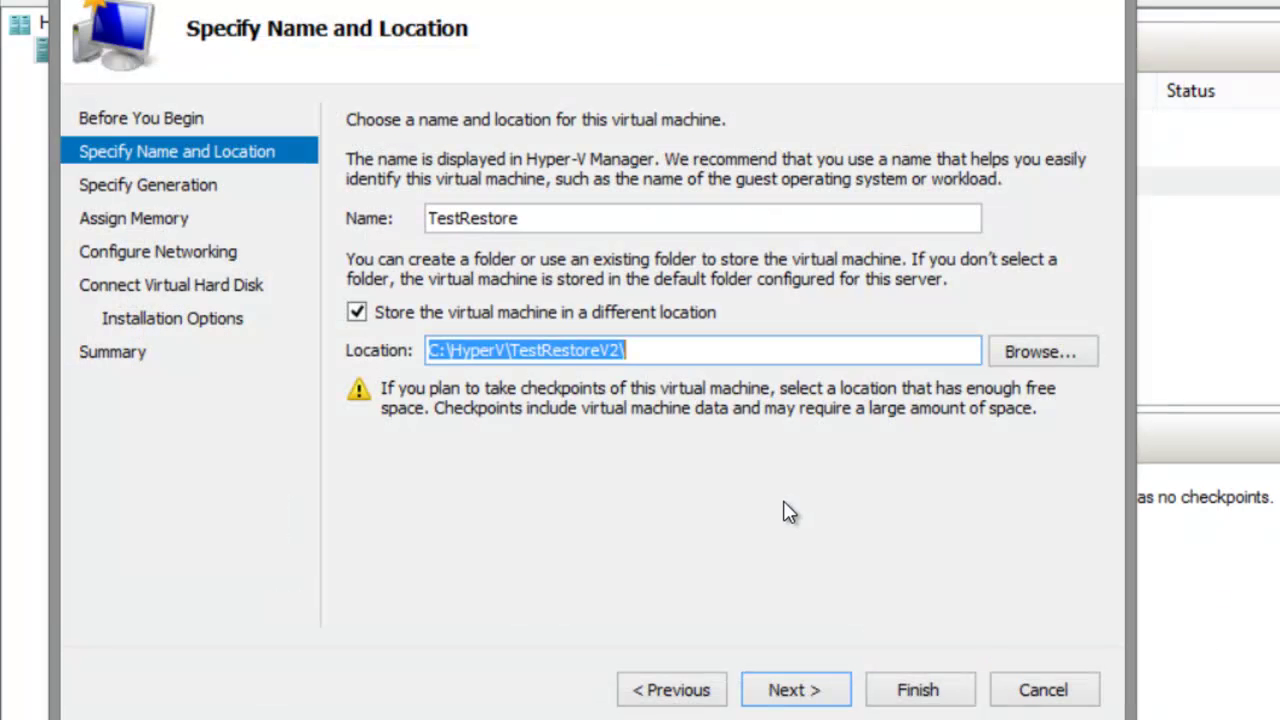
{"action": "key", "text": "Return"}
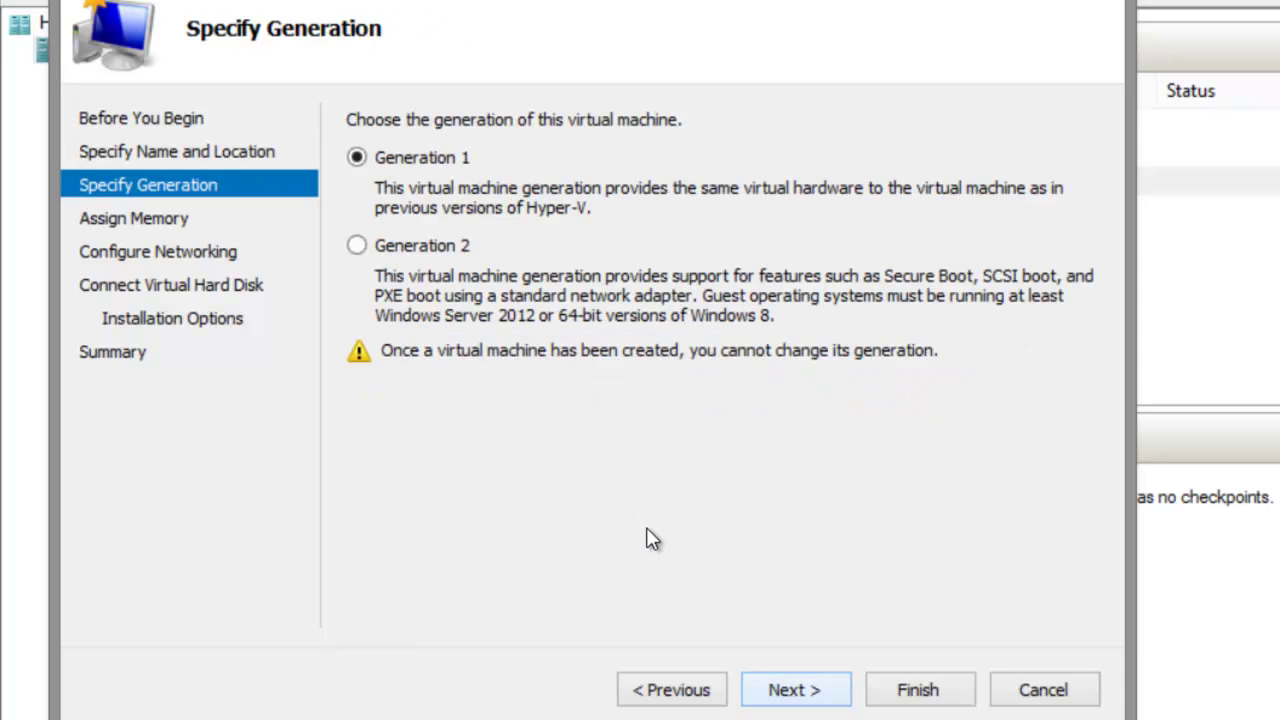
Keep the default generation, enter 10 for startup memory, and enable dynamic memory.
{"action": "key", "text": "Return"}
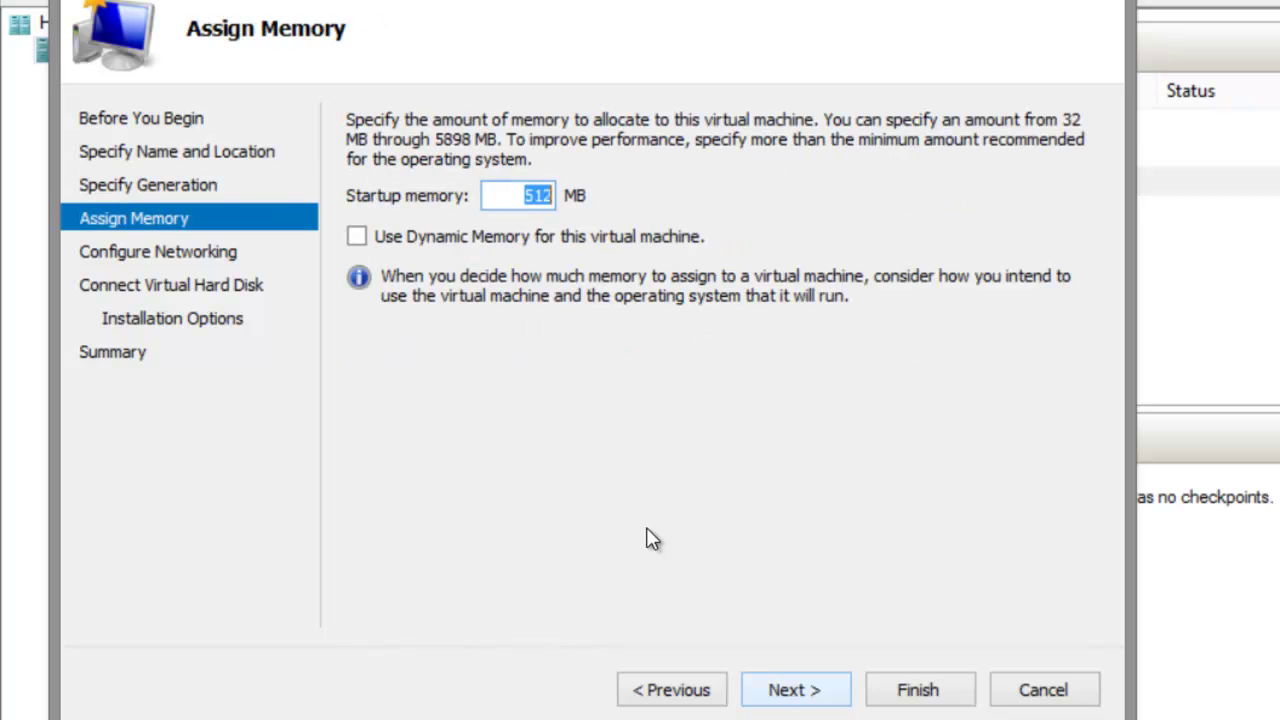
{"action": "type", "text": "1024"}
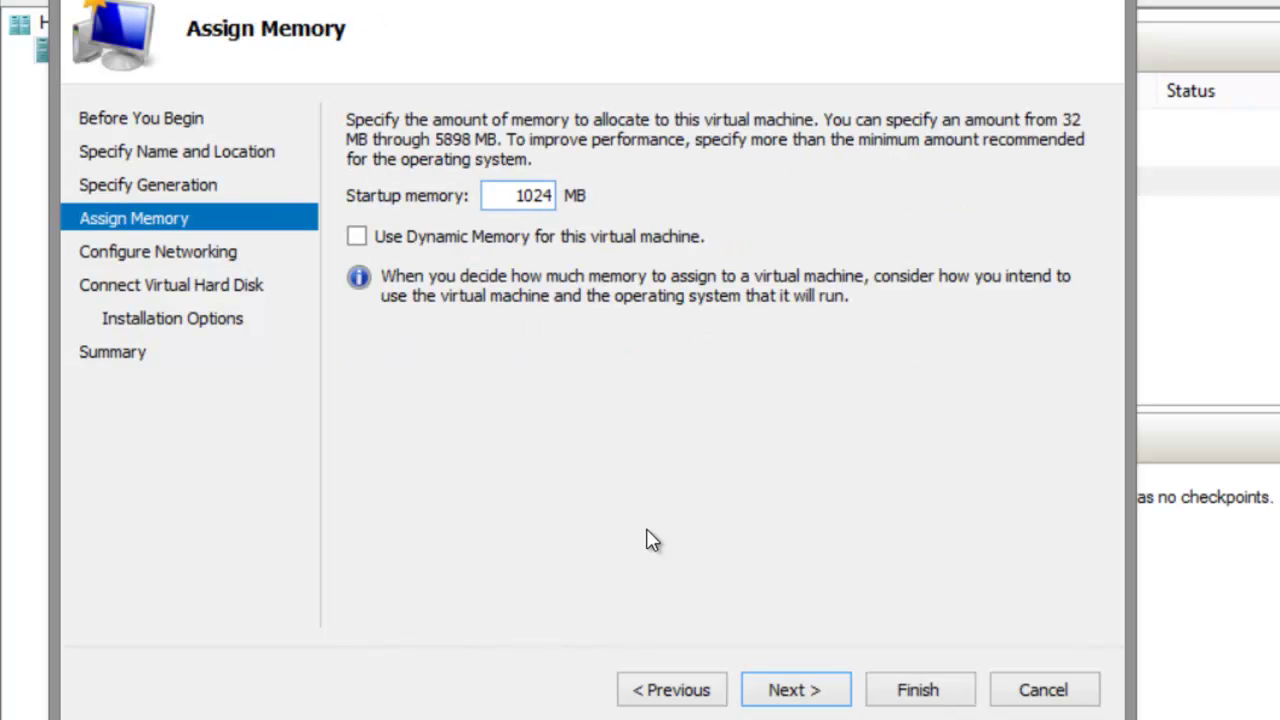
{"action": "left_click", "coordinate": [357, 236]}
{"action": "key", "text": "Return"}
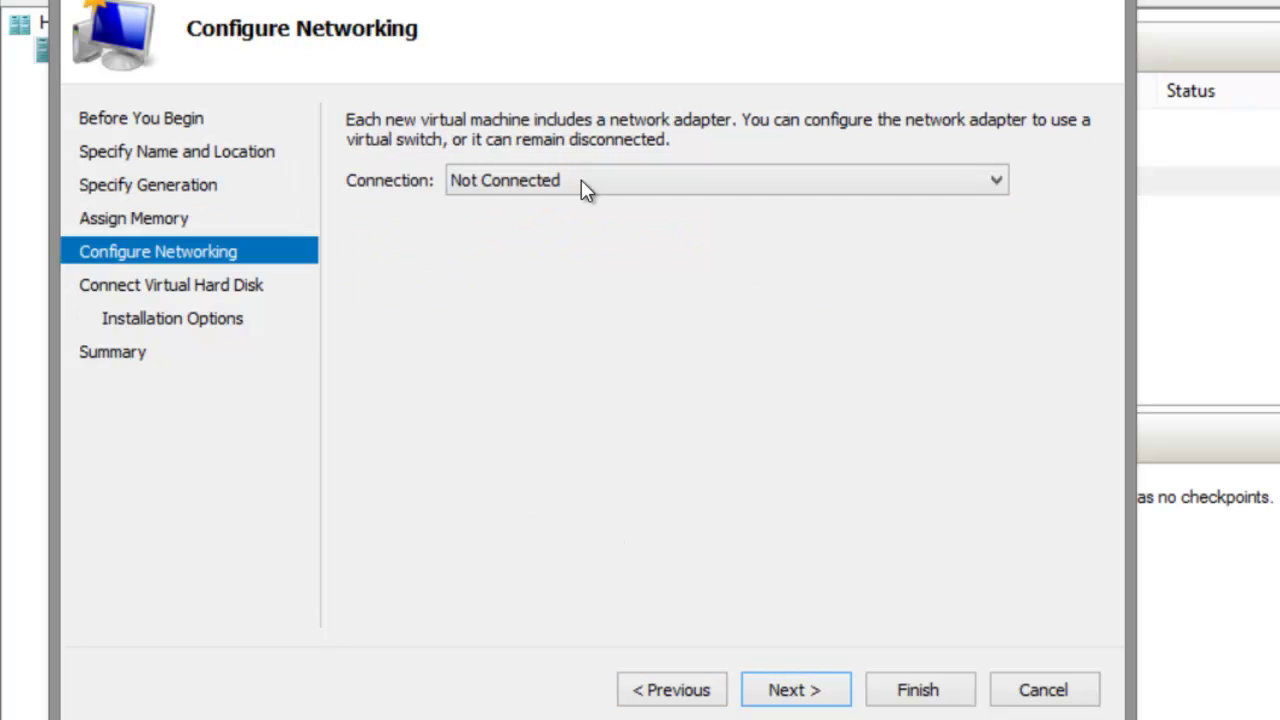
Connect the network adapter to BPY-LAN-Switch and accept the default 127 GB TestRestore.vhdx disk.
{"action": "left_click", "coordinate": [585, 182]}
{"action": "key", "text": "Down"}
{"action": "key", "text": "Return"}
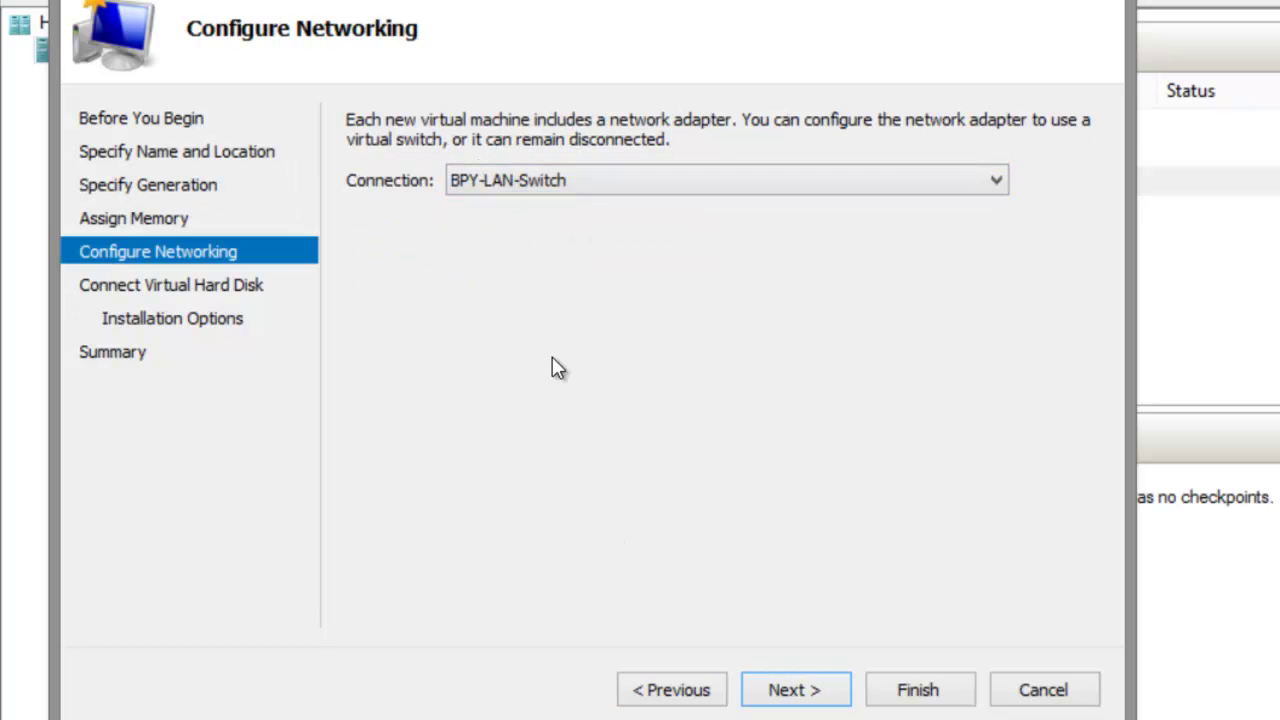
{"action": "key", "text": "Return"}
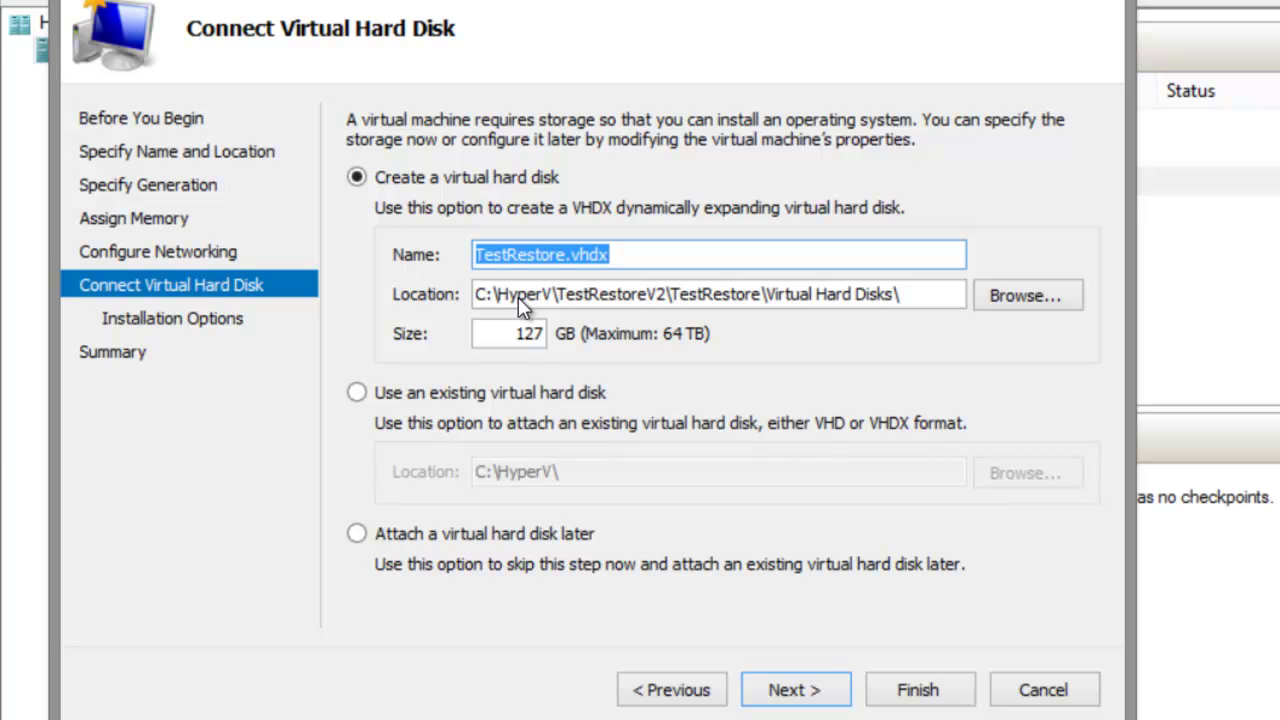
{"action": "key", "text": "Tab"}
{"action": "key", "text": "Tab"}
{"action": "key", "text": "Tab"}
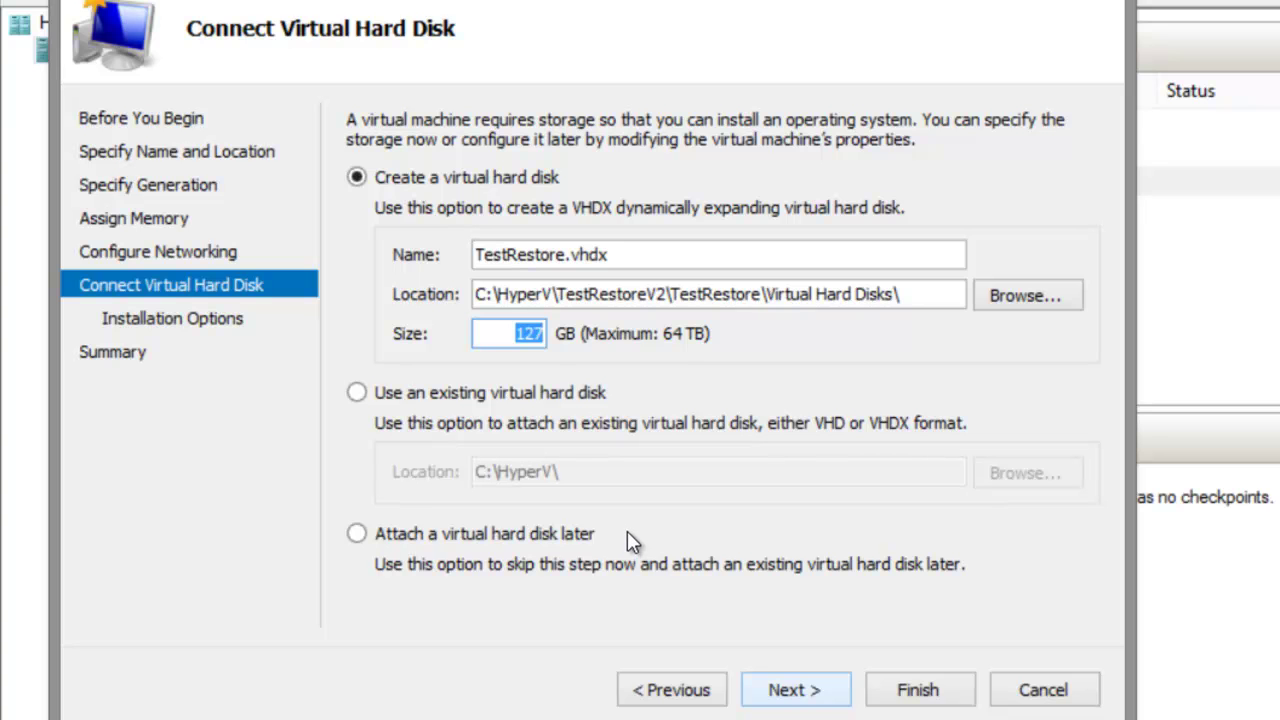
{"action": "key", "text": "Return"}
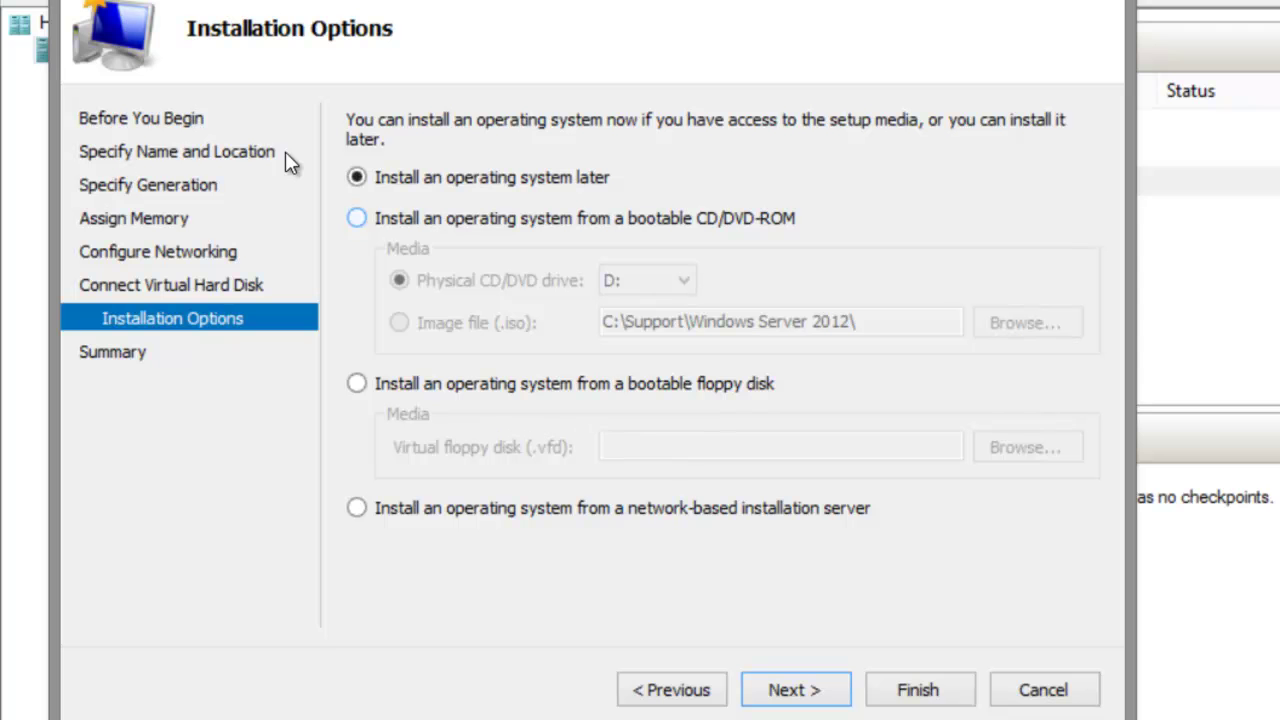
Set TestRestore to install from the Windows Server 2012 ISO image and finish creating it.
{"action": "key", "text": "Down"}
{"action": "key", "text": "Down"}
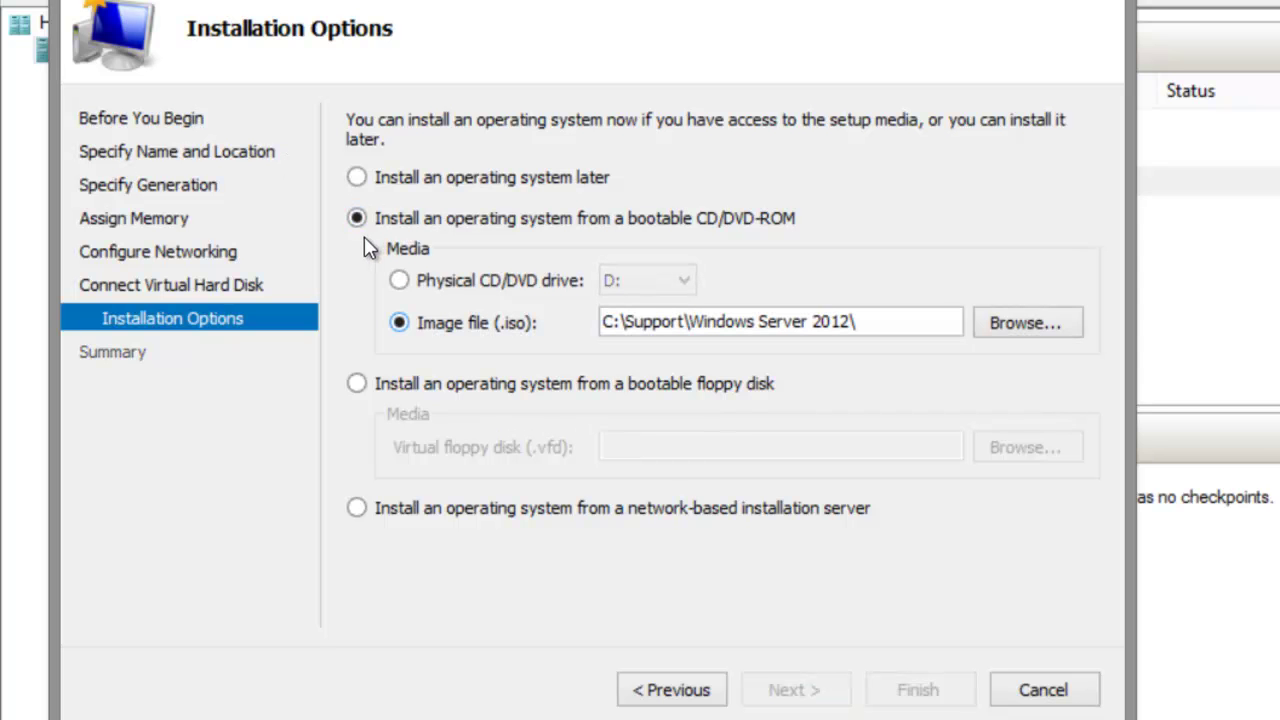
{"action": "key", "text": "Tab"}
{"action": "key", "text": "Tab"}
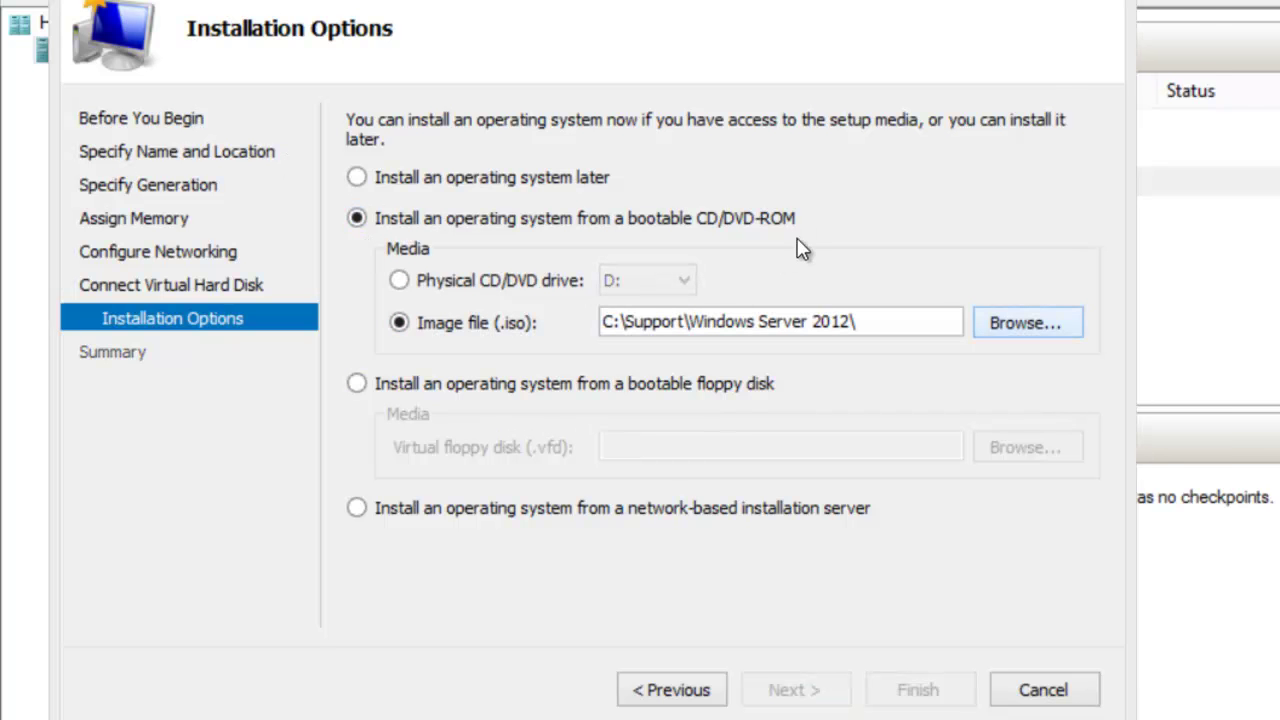
{"action": "key", "text": "Return"}
{"action": "key", "text": "shift+Tab"}
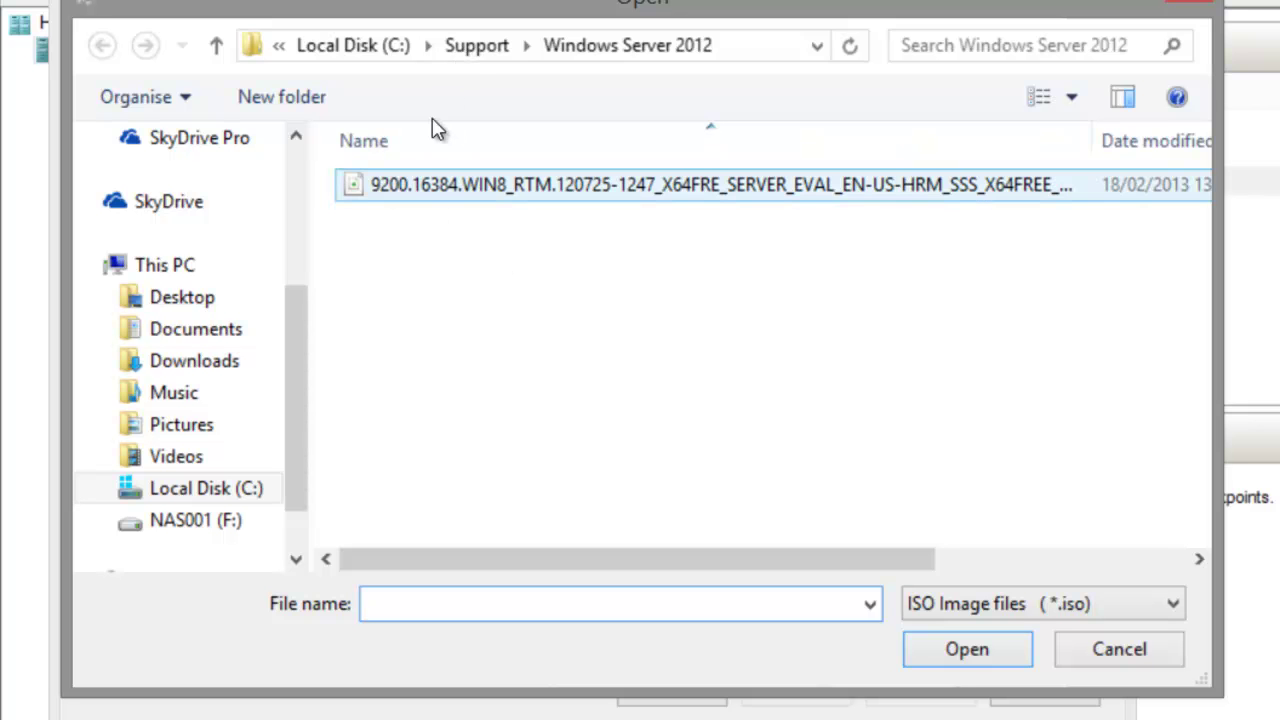
{"action": "key", "text": "Down"}
{"action": "key", "text": "Return"}
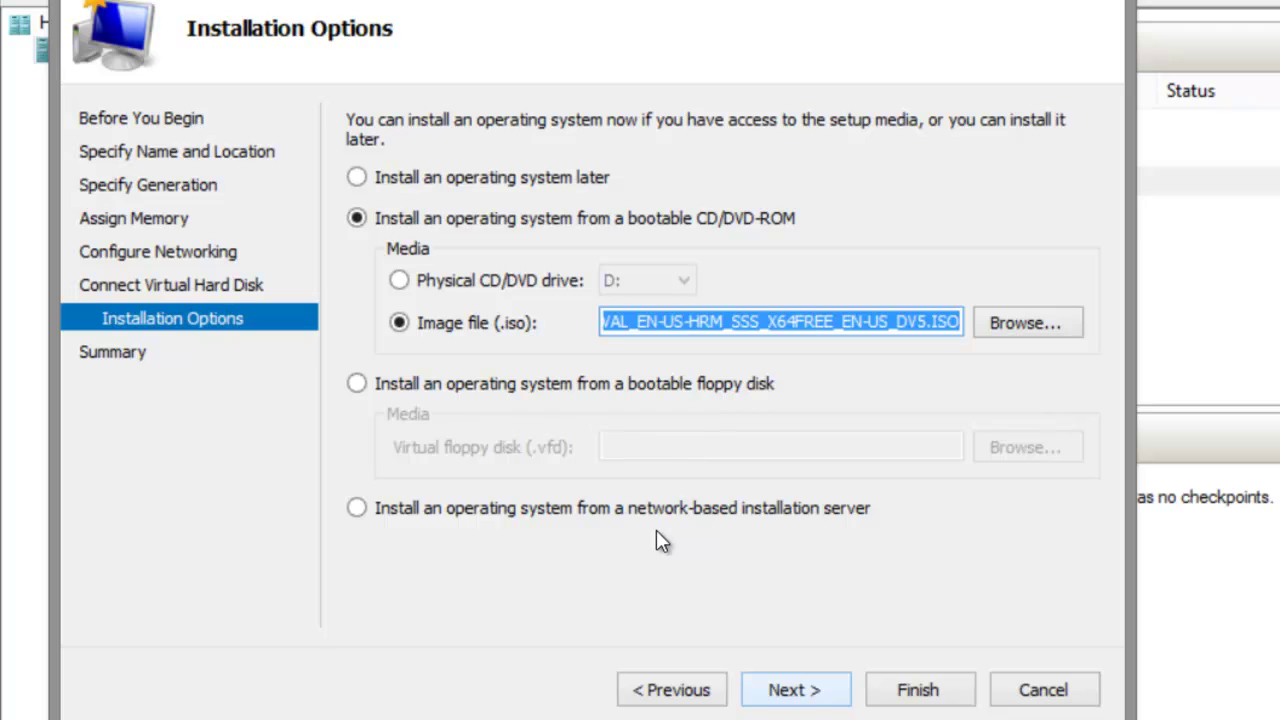
{"action": "key", "text": "Return"}
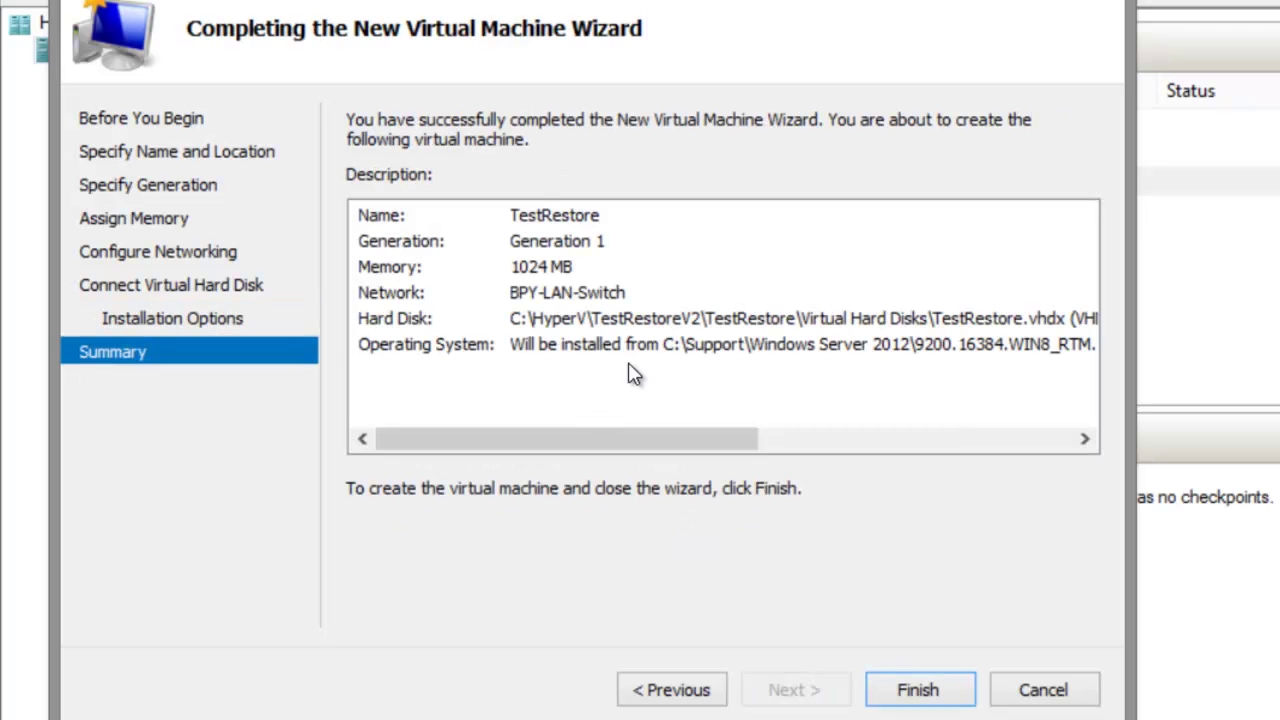
{"action": "key", "text": "Return"}
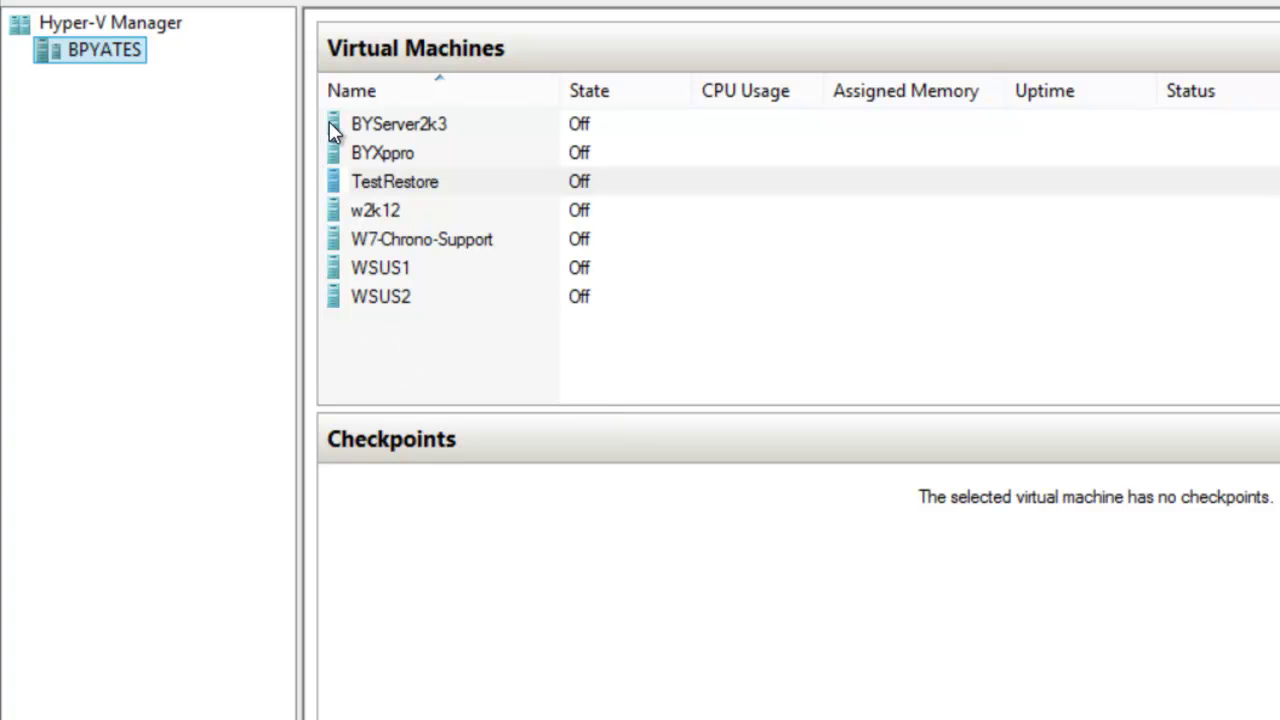
Connect to the TestRestore virtual machine and start it.
{"action": "key", "text": "Menu"}
{"action": "key", "text": "Down"}
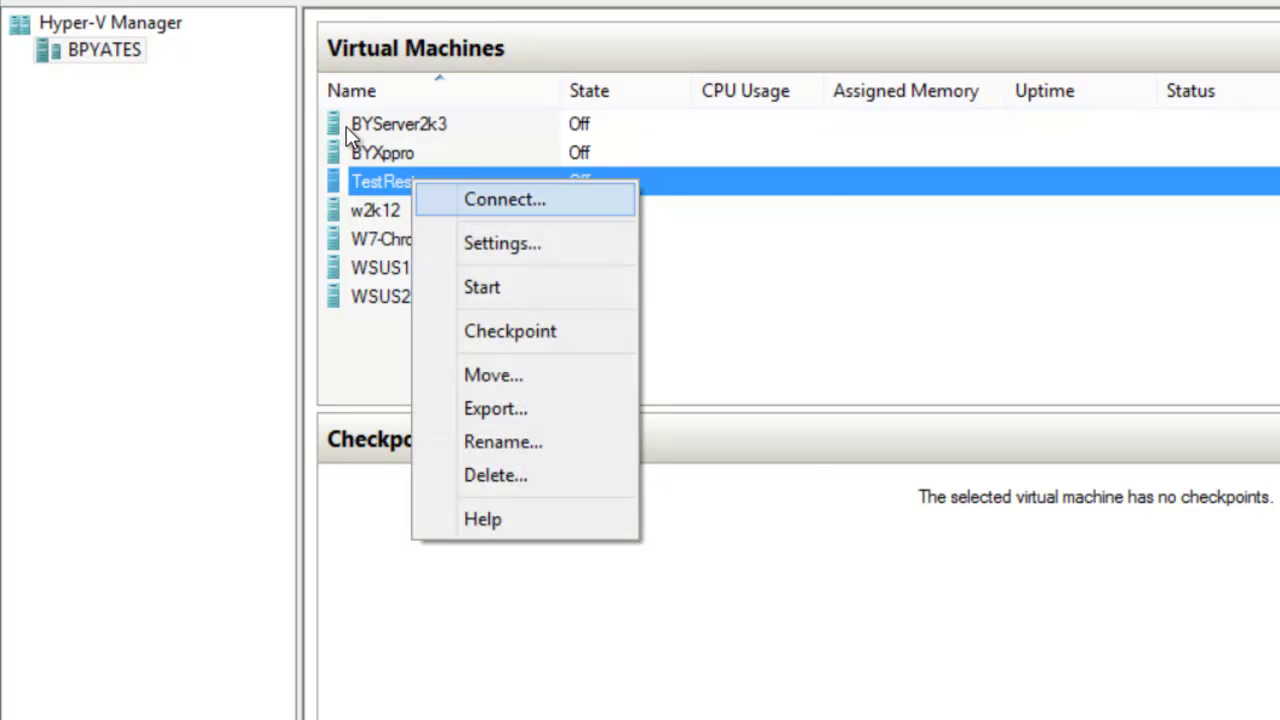
{"action": "key", "text": "Return"}
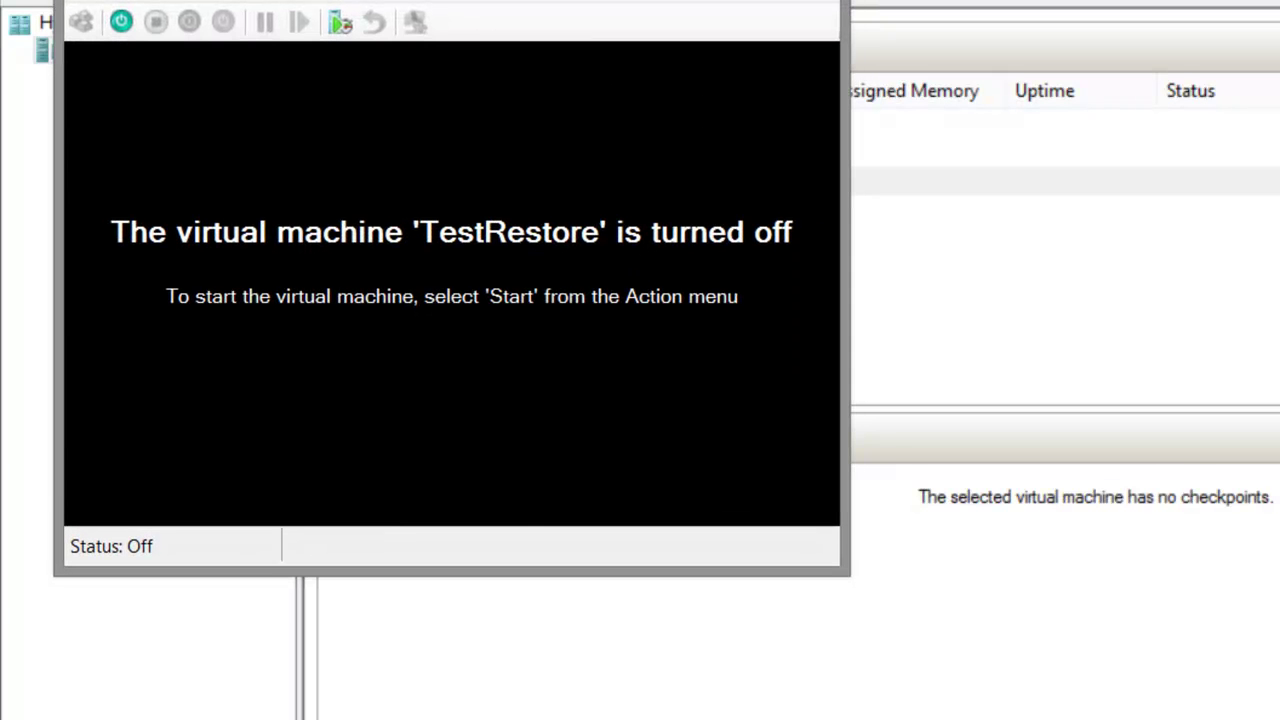
{"action": "left_click", "coordinate": [104, 6]}
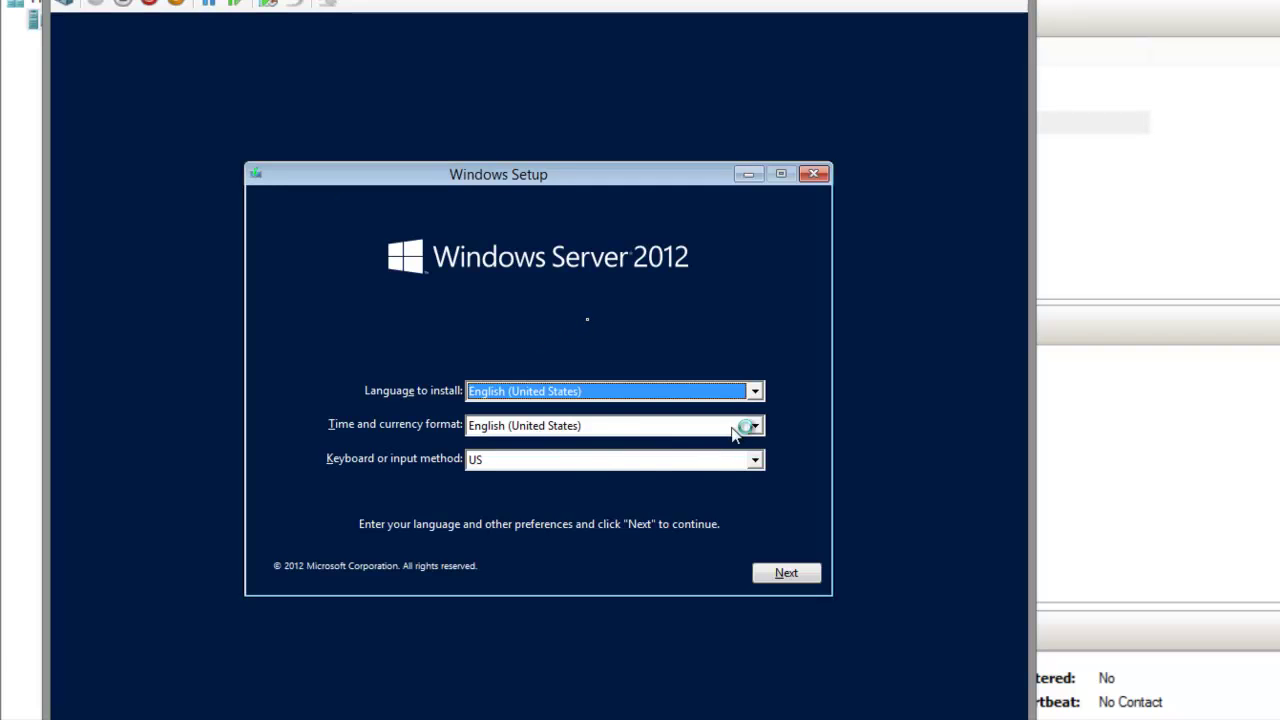
In Windows Setup, set the time and currency format to English (United Kingdom) and continue.
{"action": "left_click", "coordinate": [755, 426]}
{"action": "scroll", "coordinate": [757, 440], "scroll_direction": "up", "scroll_amount": 2}
{"action": "scroll", "coordinate": [757, 443], "scroll_direction": "up", "scroll_amount": 1}
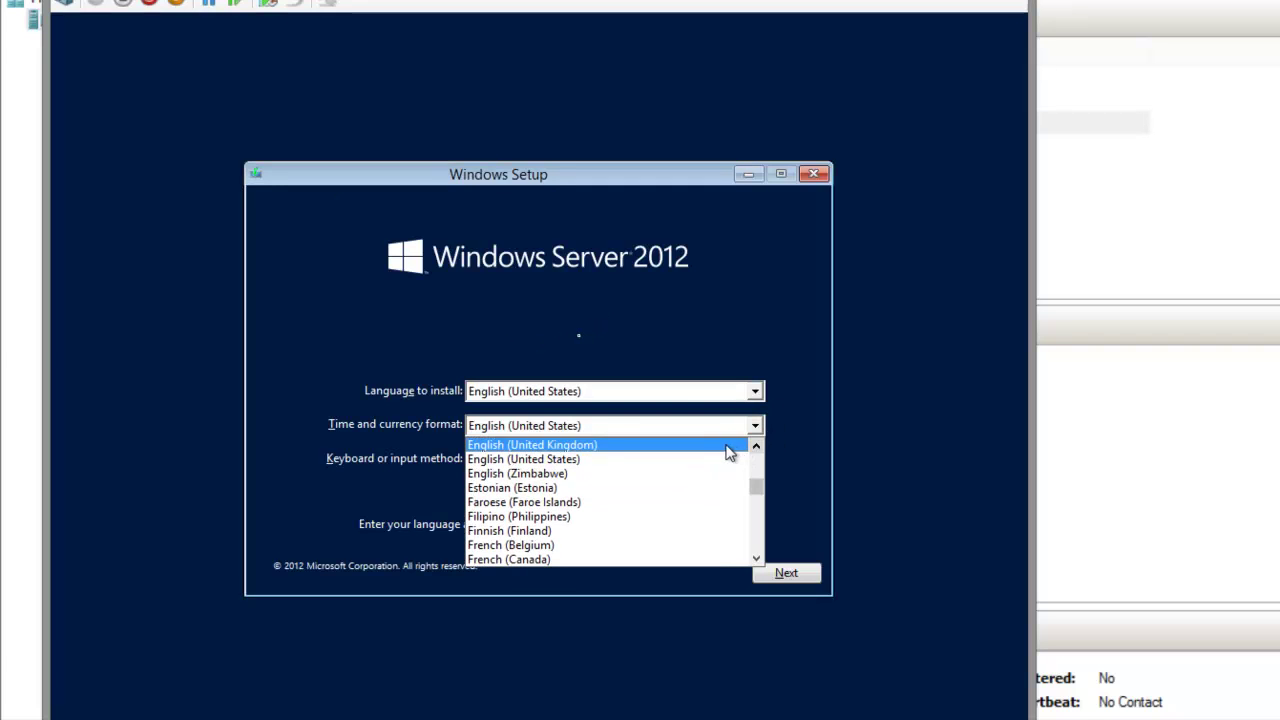
{"action": "left_click", "coordinate": [728, 442]}
{"action": "left_click", "coordinate": [786, 572]}
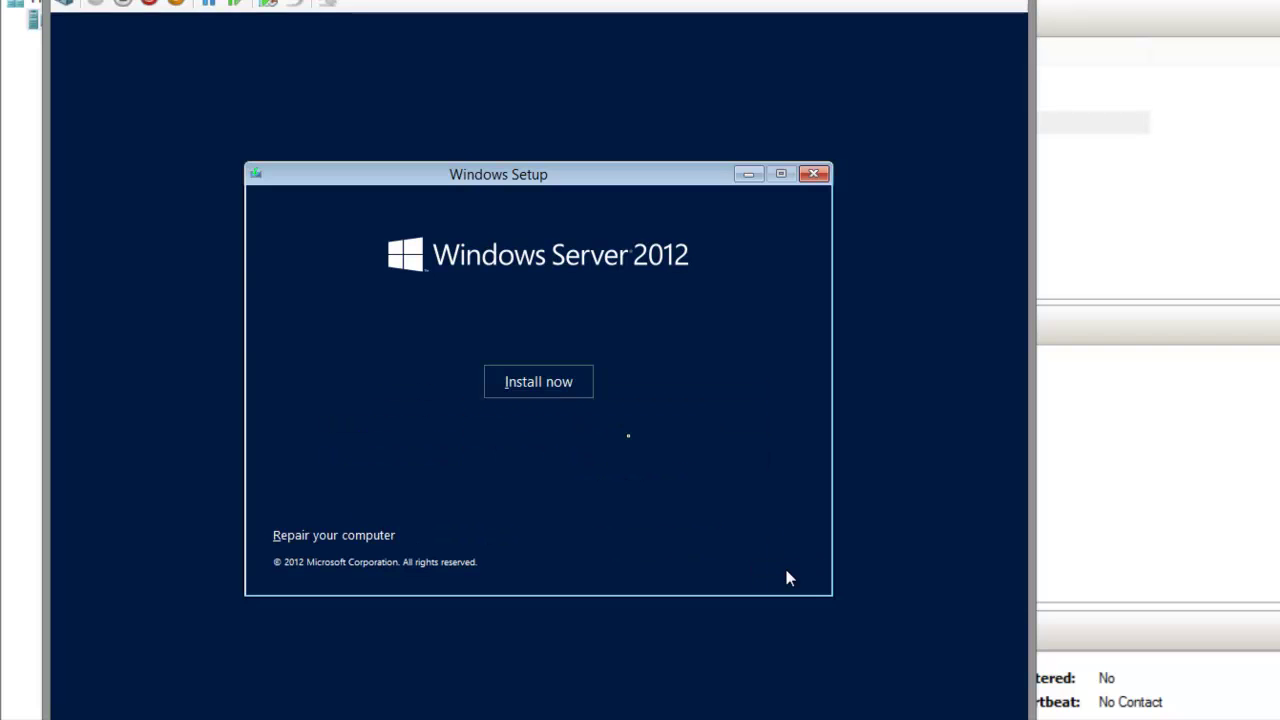
Go to Repair your computer > Troubleshoot > System Image Recovery and dismiss the no-image warning.
{"action": "left_click", "coordinate": [368, 538]}
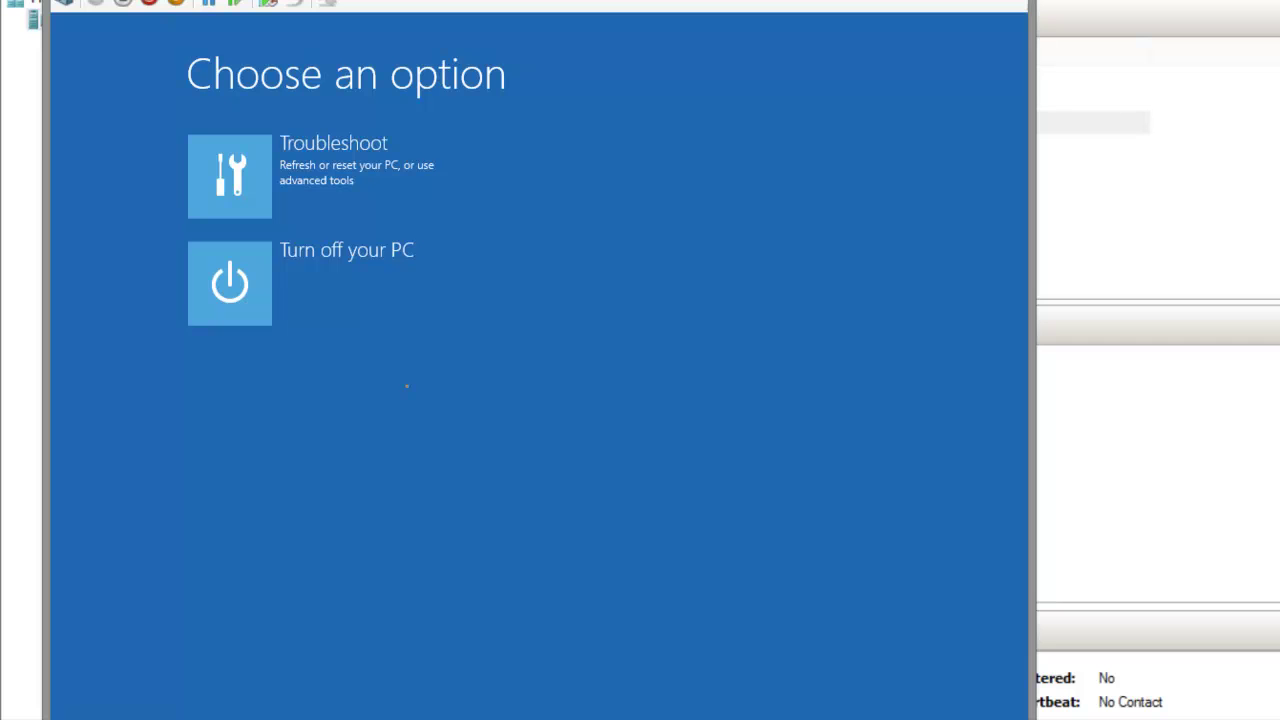
{"action": "left_click", "coordinate": [240, 158]}
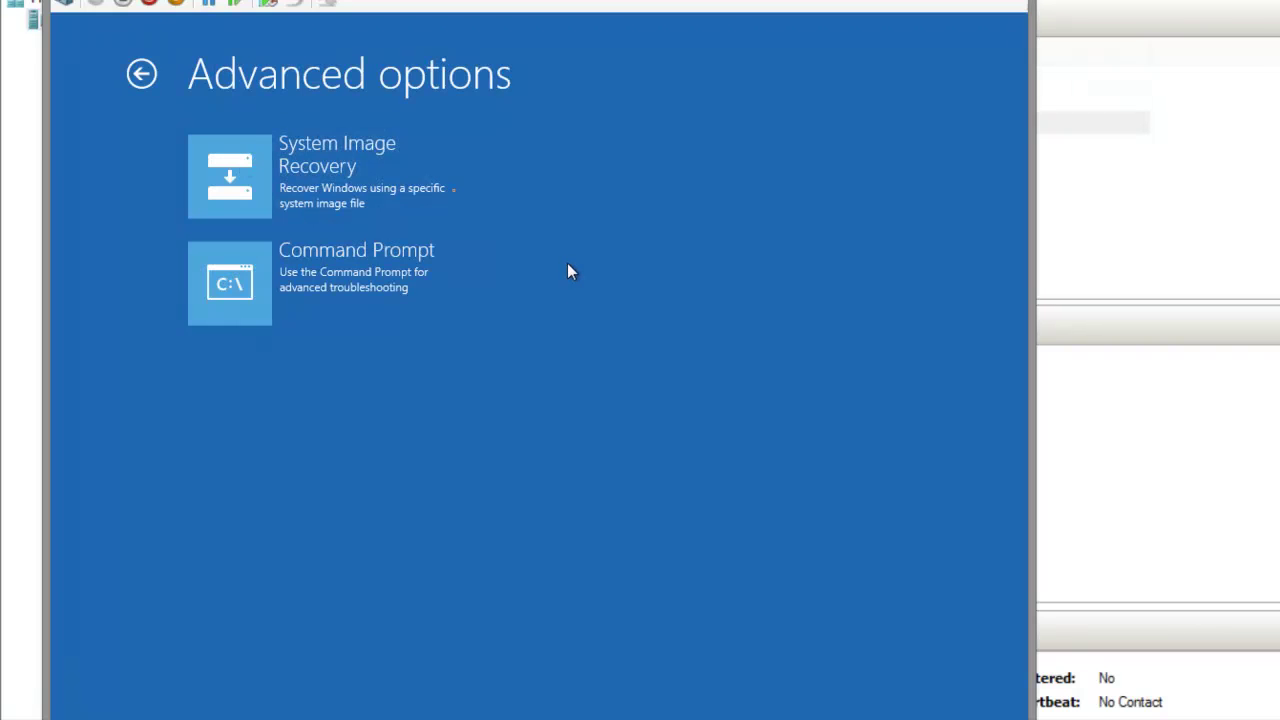
{"action": "left_click", "coordinate": [308, 154]}
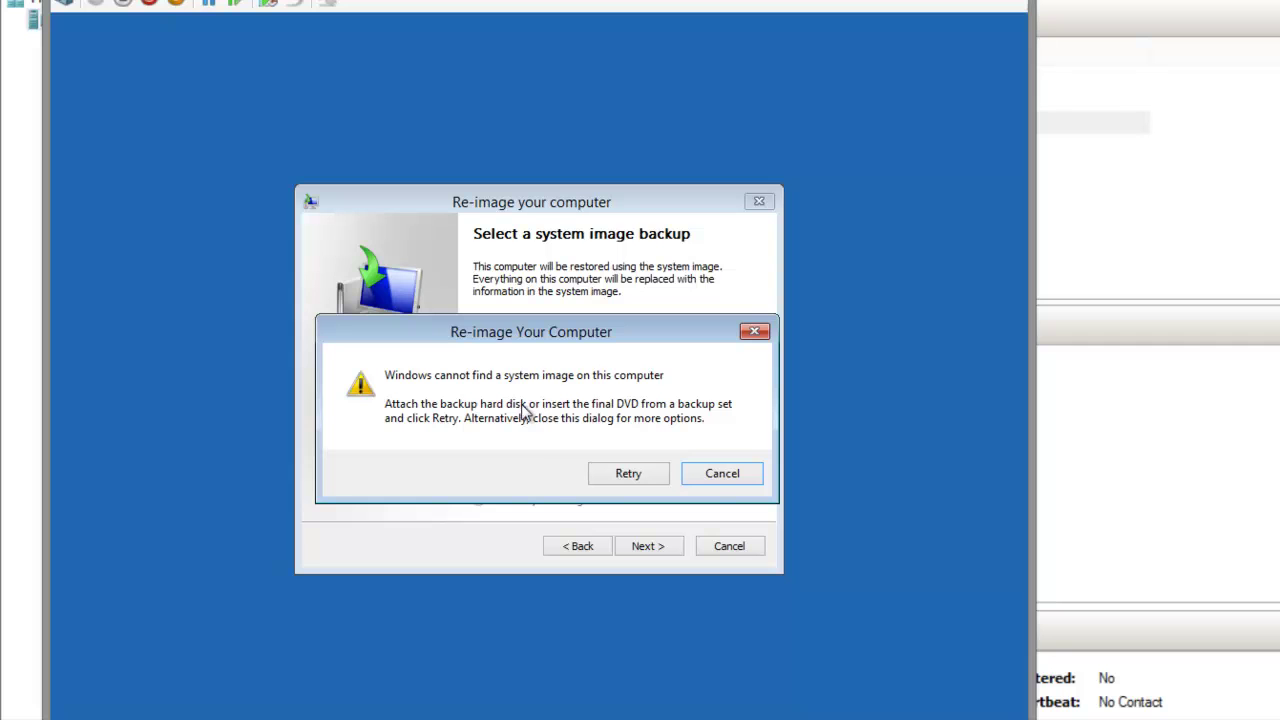
{"action": "left_click", "coordinate": [720, 473]}
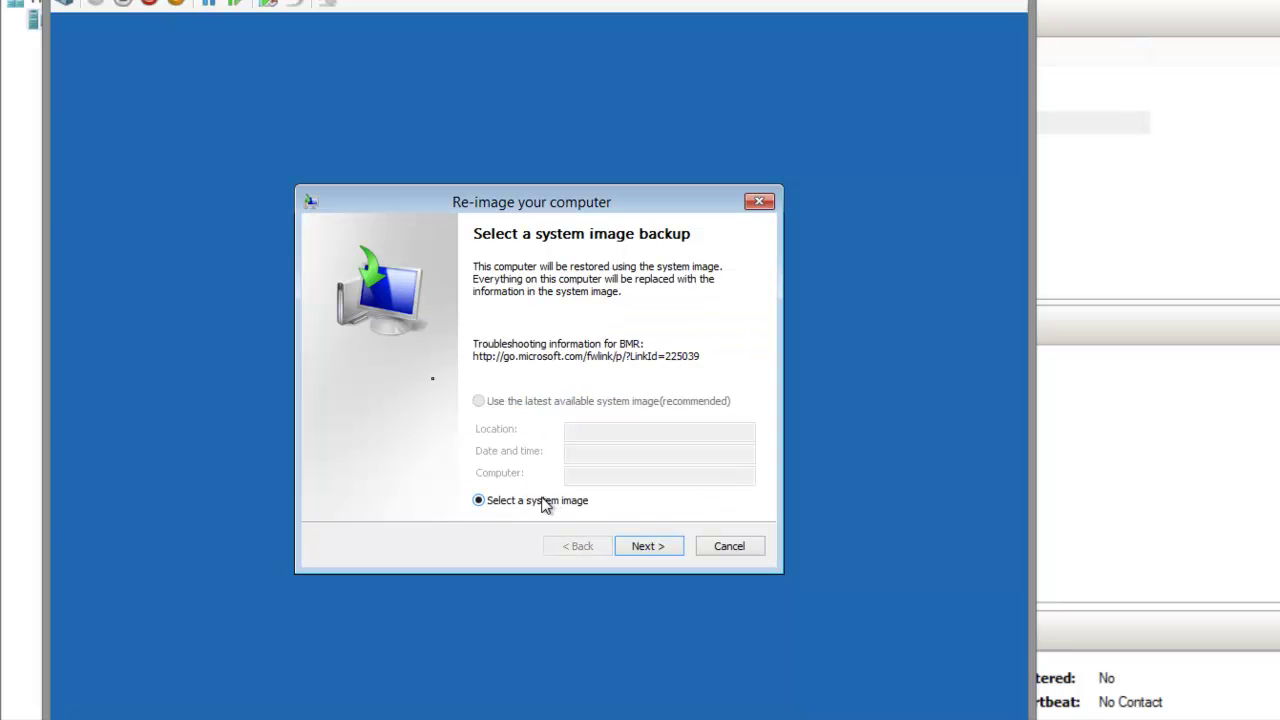
Choose to search the network for the system image and enter the backup share path.
{"action": "left_click", "coordinate": [648, 546]}
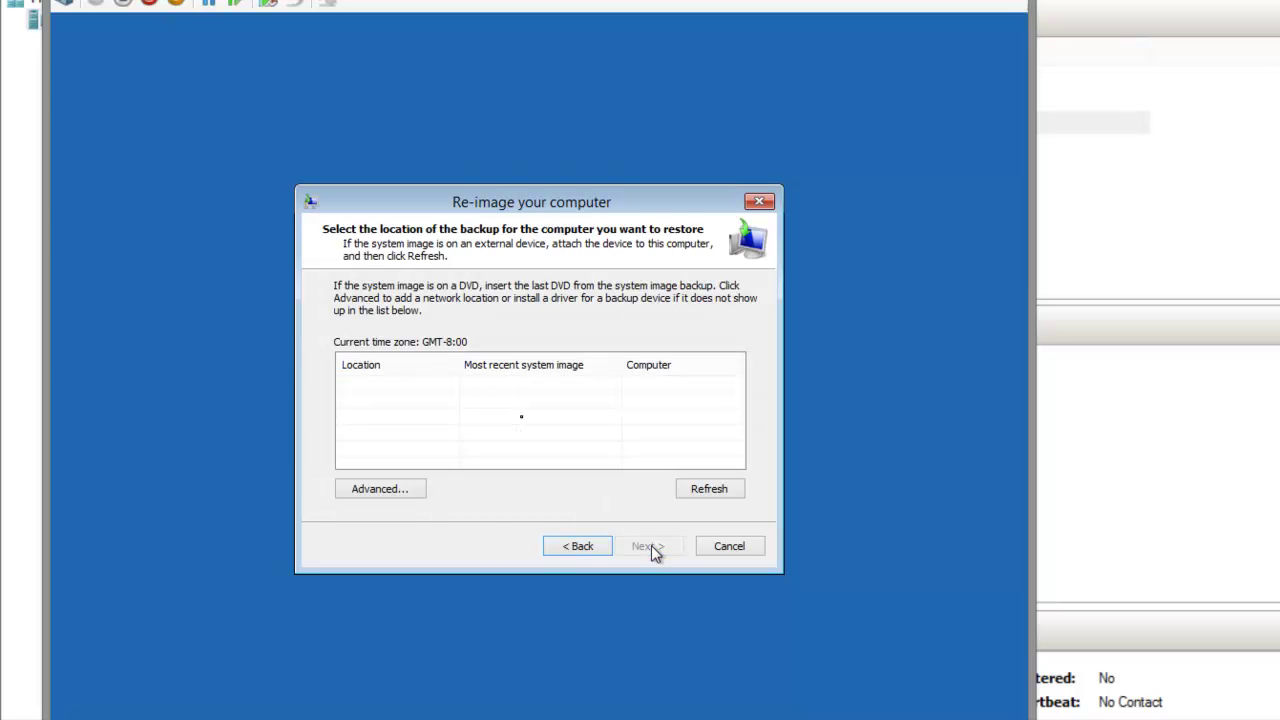
{"action": "left_click", "coordinate": [406, 489]}
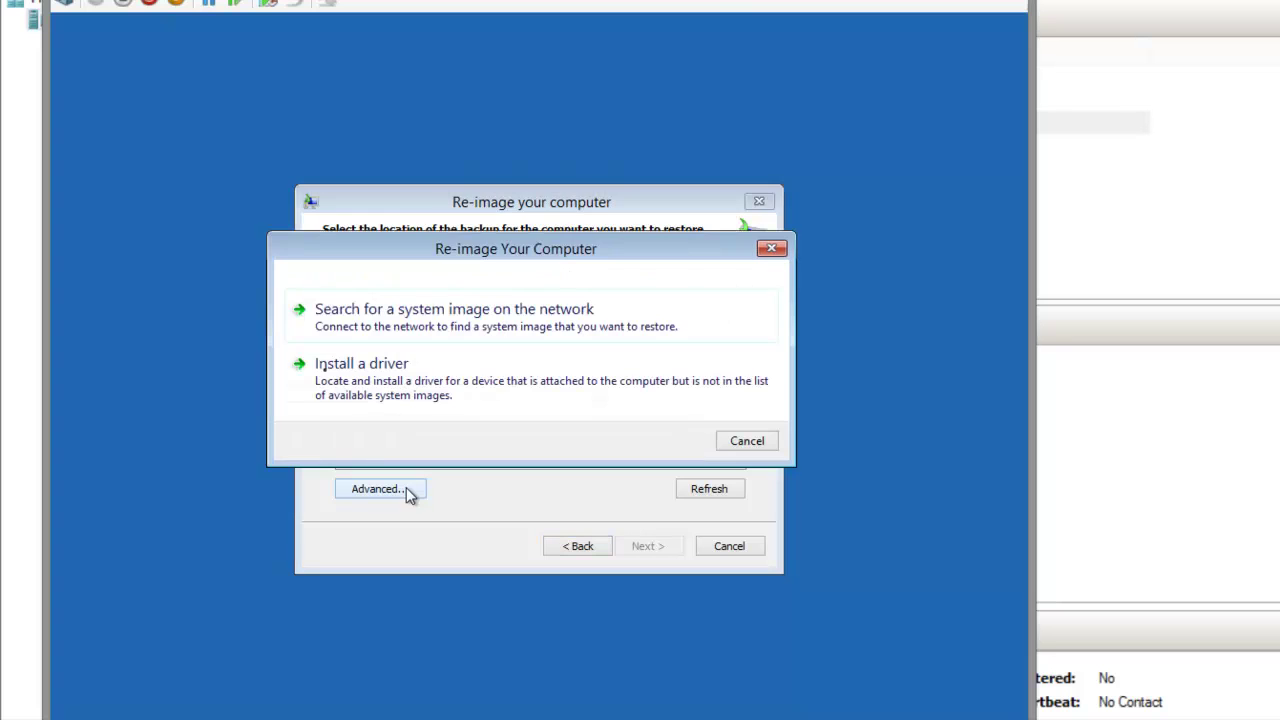
{"action": "left_click", "coordinate": [623, 319]}
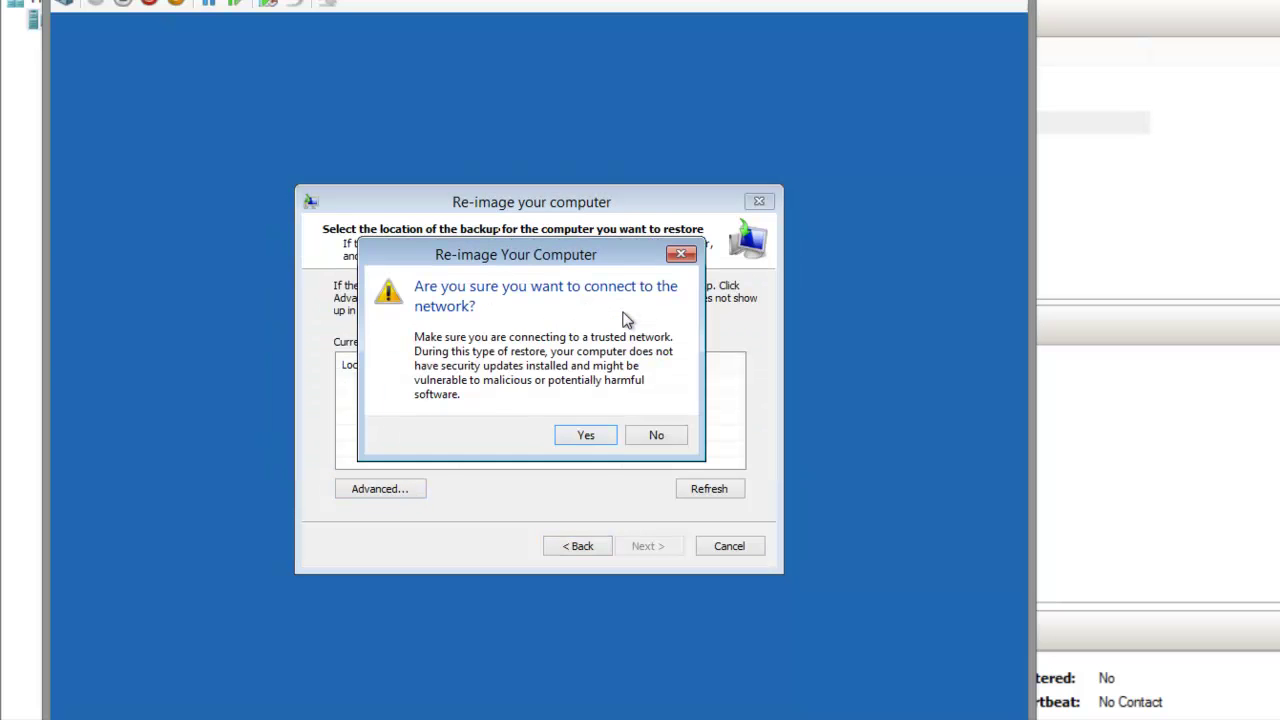
{"action": "left_click", "coordinate": [599, 435]}
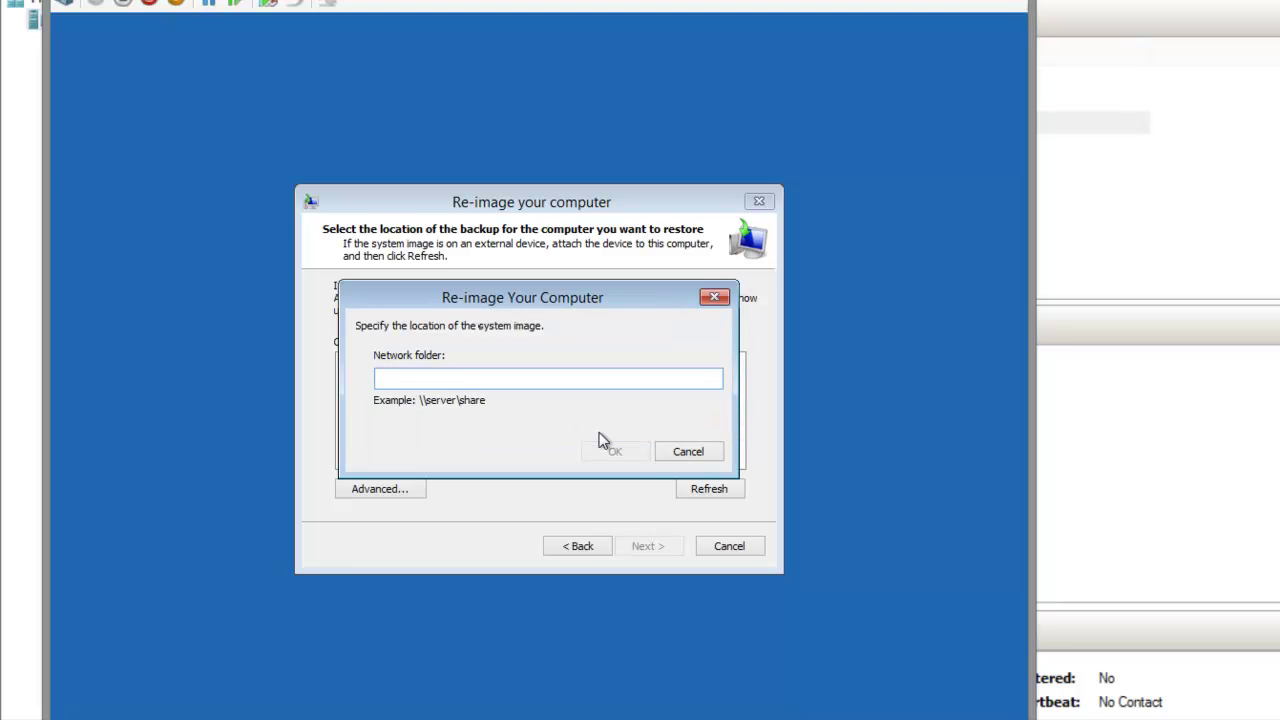
{"action": "type", "text": "\\\\bpyates\\restore$"}
{"action": "left_click", "coordinate": [612, 452]}
Enter the network account user name and password for the share and submit them.
{"action": "key", "text": "Tab"}
{"action": "key", "text": "ctrl+v"}
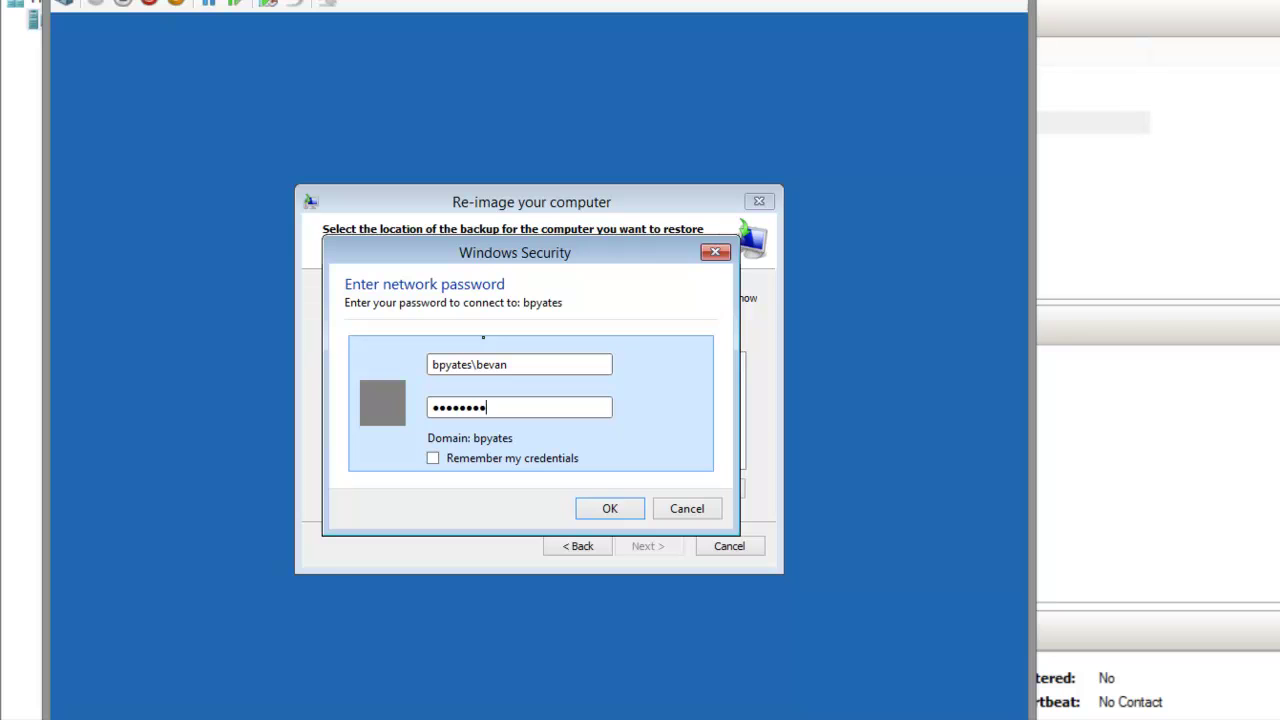
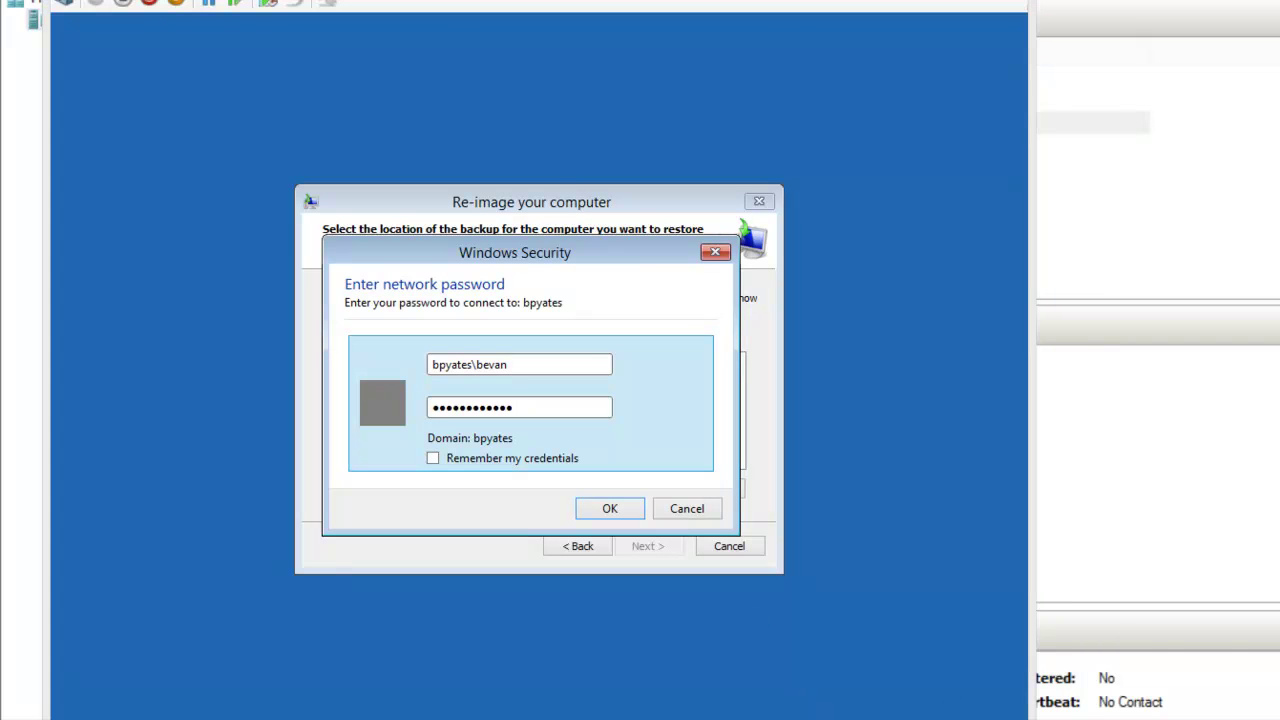
{"action": "key", "text": "Return"}
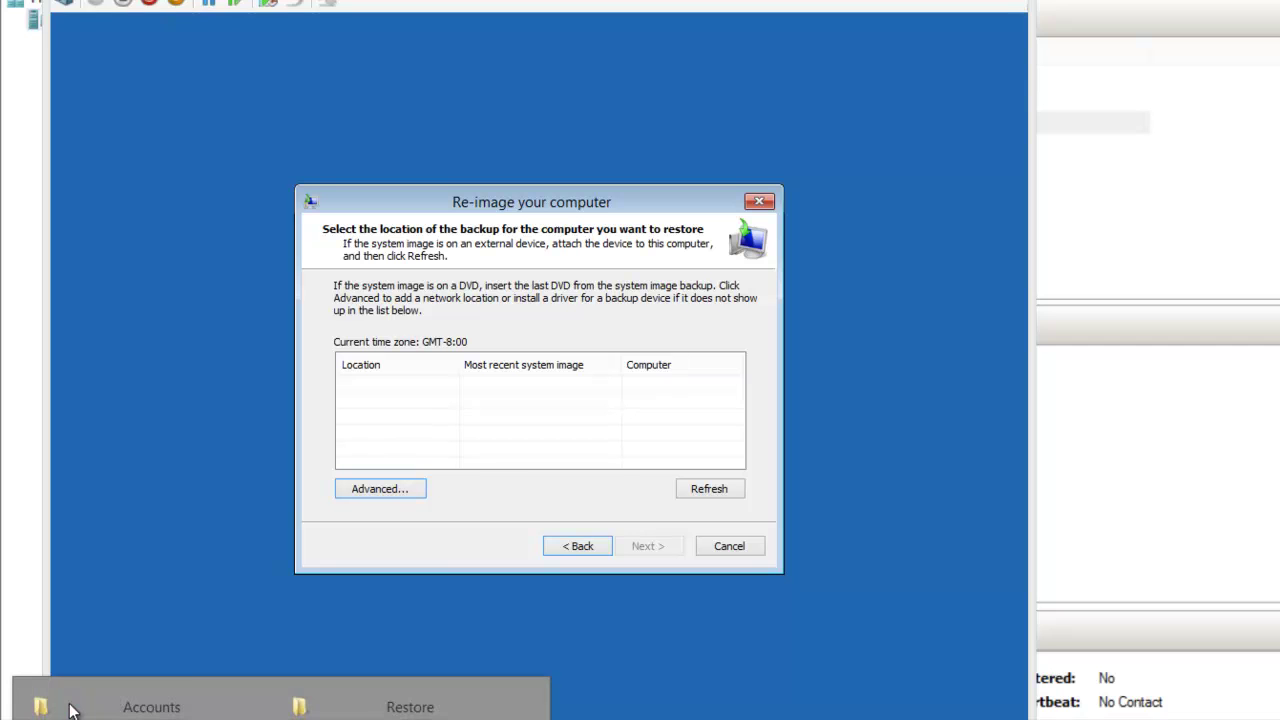
{"action": "left_click", "coordinate": [410, 707]}
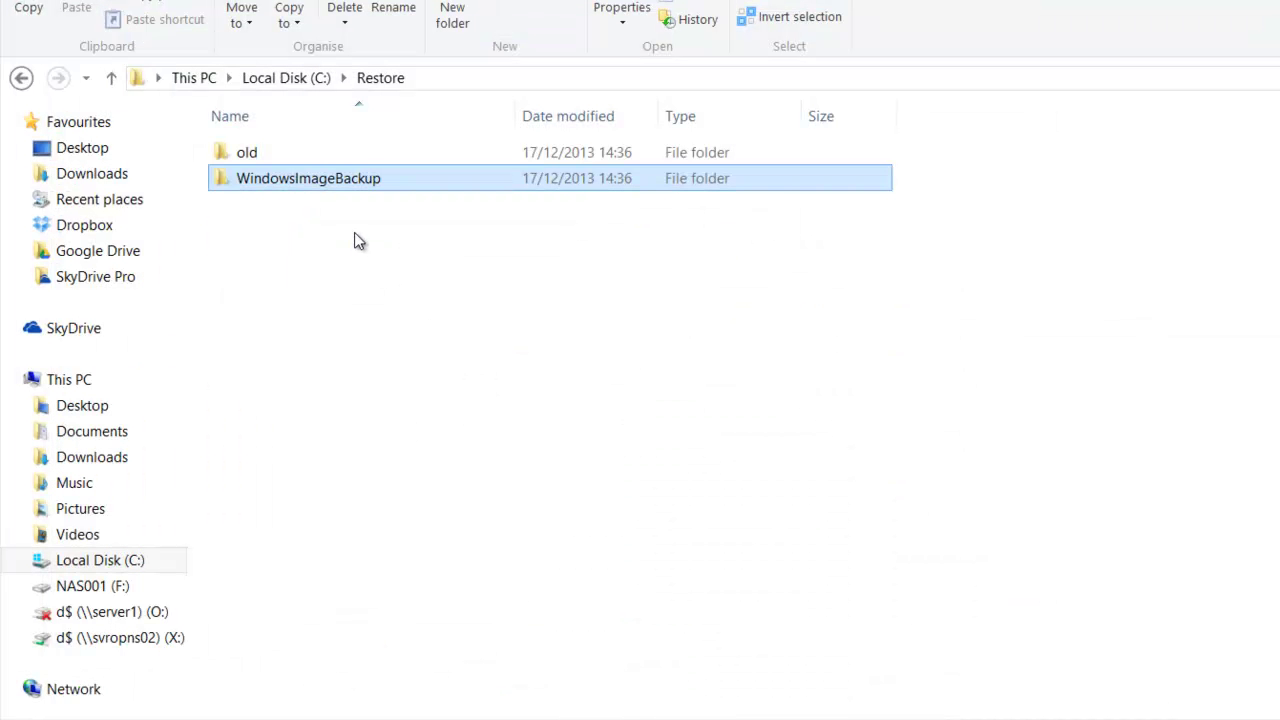
{"action": "key", "text": "Return"}
{"action": "key", "text": "Down"}
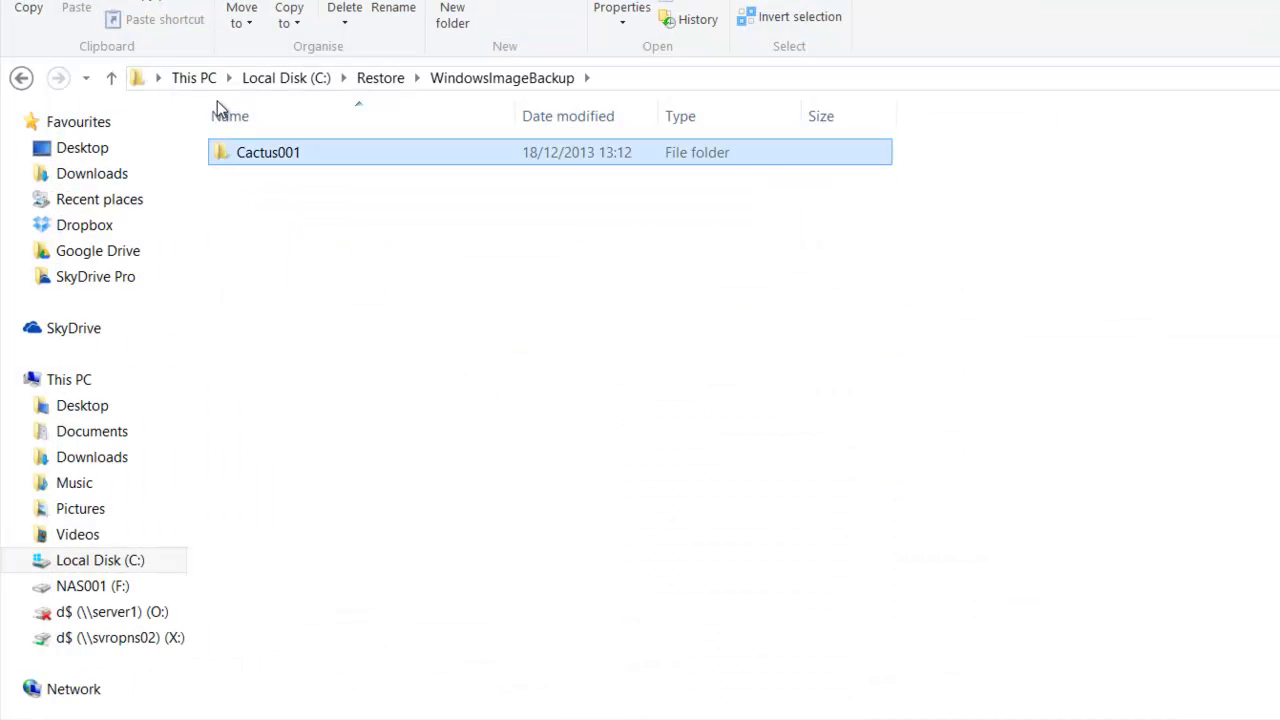
{"action": "key", "text": "Return"}
{"action": "key", "text": "Down"}
{"action": "key", "text": "Down"}
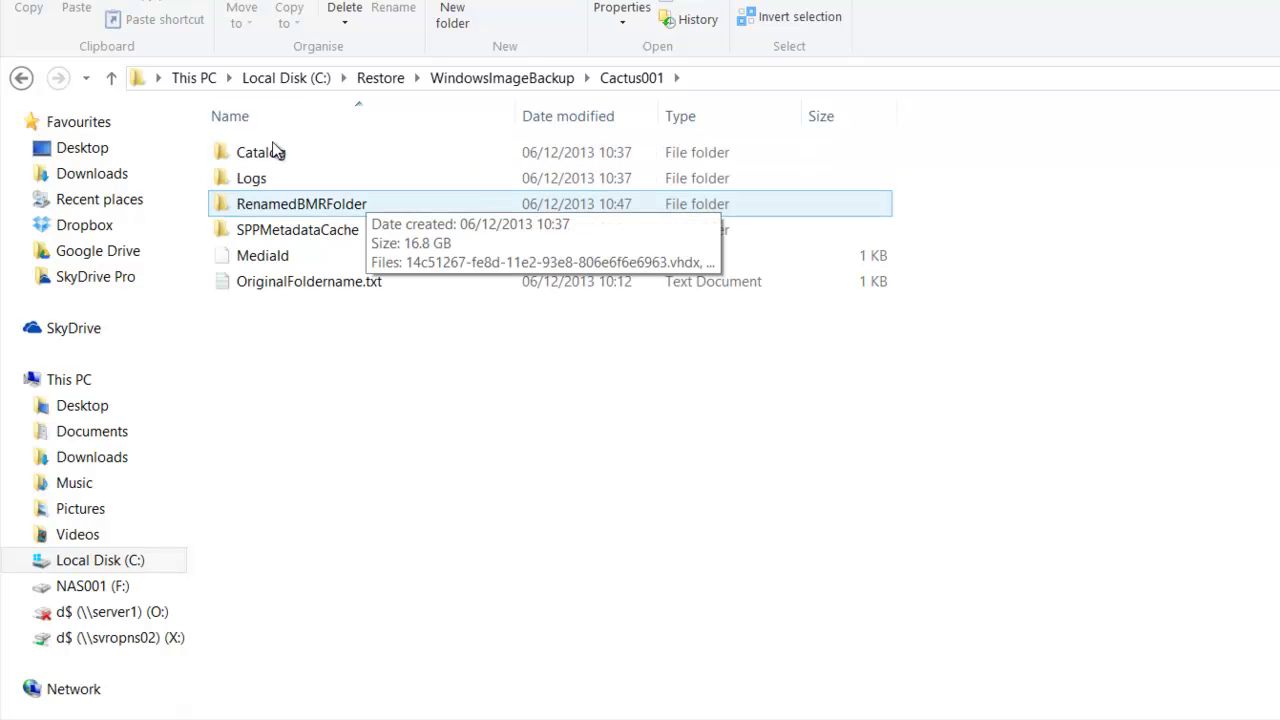
{"action": "key", "text": "Down"}
{"action": "key", "text": "Down"}
{"action": "key", "text": "Down"}
{"action": "key", "text": "Return"}
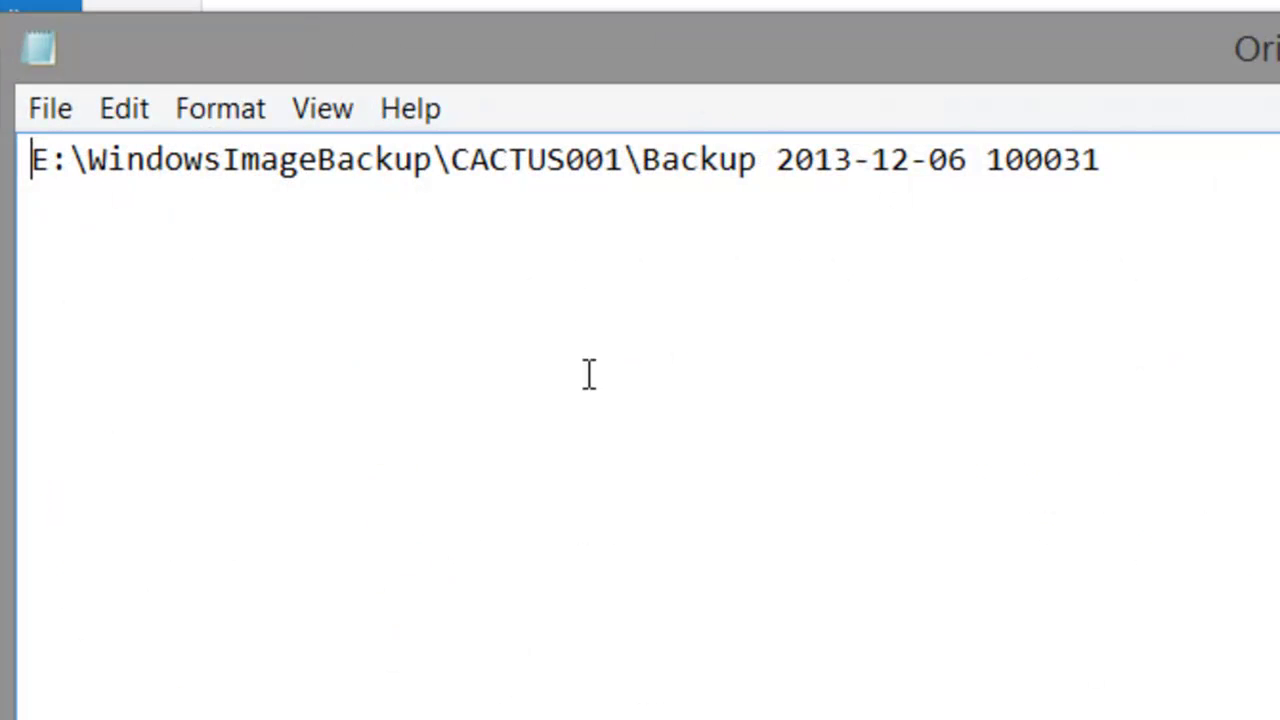
{"action": "key", "text": "End"}
{"action": "key", "text": "shift+Left"}
{"action": "key", "text": "shift+Left"}
{"action": "key", "text": "shift+Left"}
{"action": "key", "text": "shift+Left"}
{"action": "key", "text": "shift+Left"}
{"action": "key", "text": "shift+Left"}
{"action": "key", "text": "shift+Left"}
{"action": "key", "text": "shift+Left"}
{"action": "key", "text": "shift+Left"}
{"action": "key", "text": "shift+Left"}
{"action": "key", "text": "shift+Left"}
{"action": "key", "text": "shift+Left"}
{"action": "key", "text": "shift+Left"}
{"action": "key", "text": "shift+Left"}
{"action": "key", "text": "shift+Left"}
{"action": "key", "text": "shift+Left"}
{"action": "key", "text": "shift+Left"}
{"action": "key", "text": "shift+Left"}
{"action": "key", "text": "shift+Left"}
{"action": "key", "text": "shift+Left"}
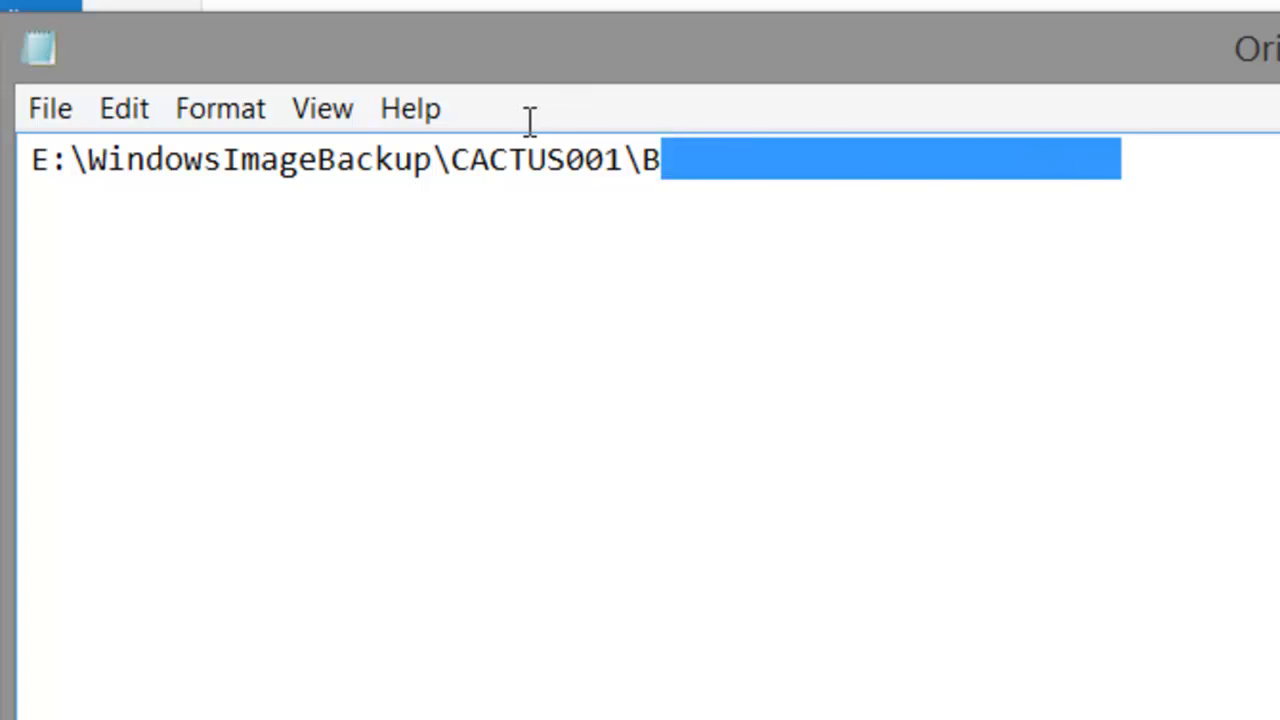
{"action": "key", "text": "shift+Left"}
{"action": "key", "text": "ctrl+c"}
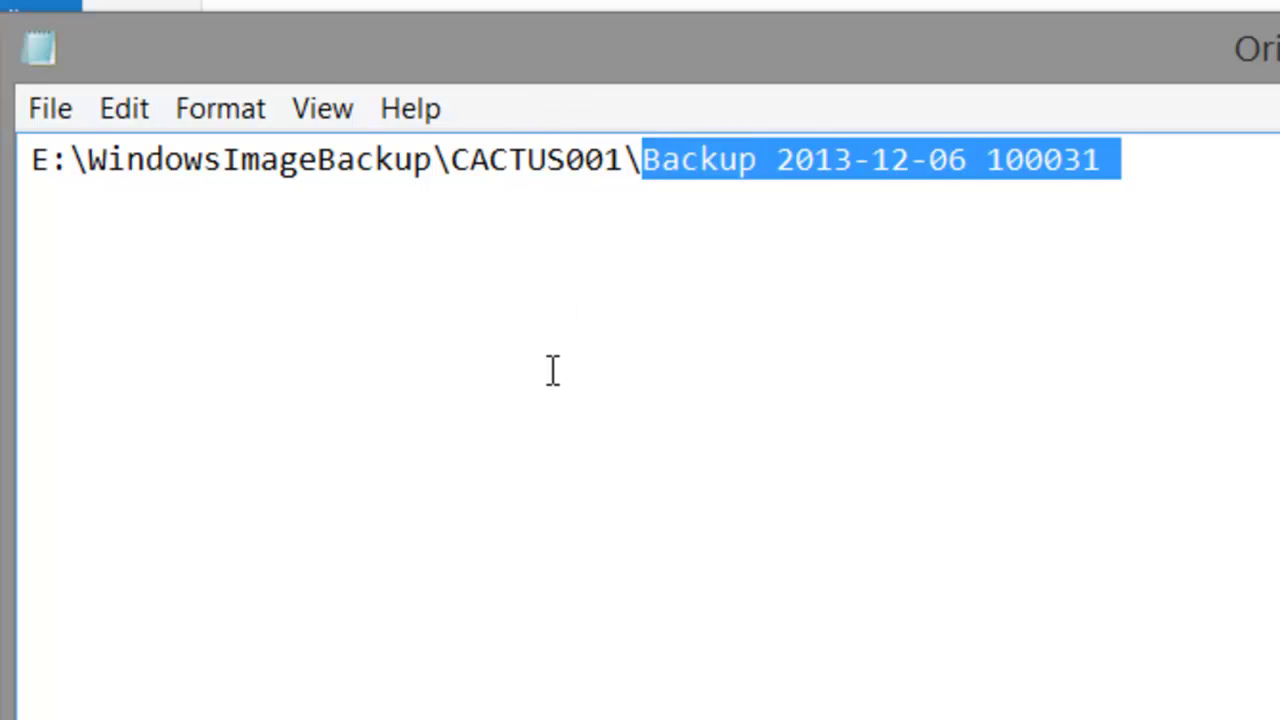
{"action": "key", "text": "alt+Tab"}
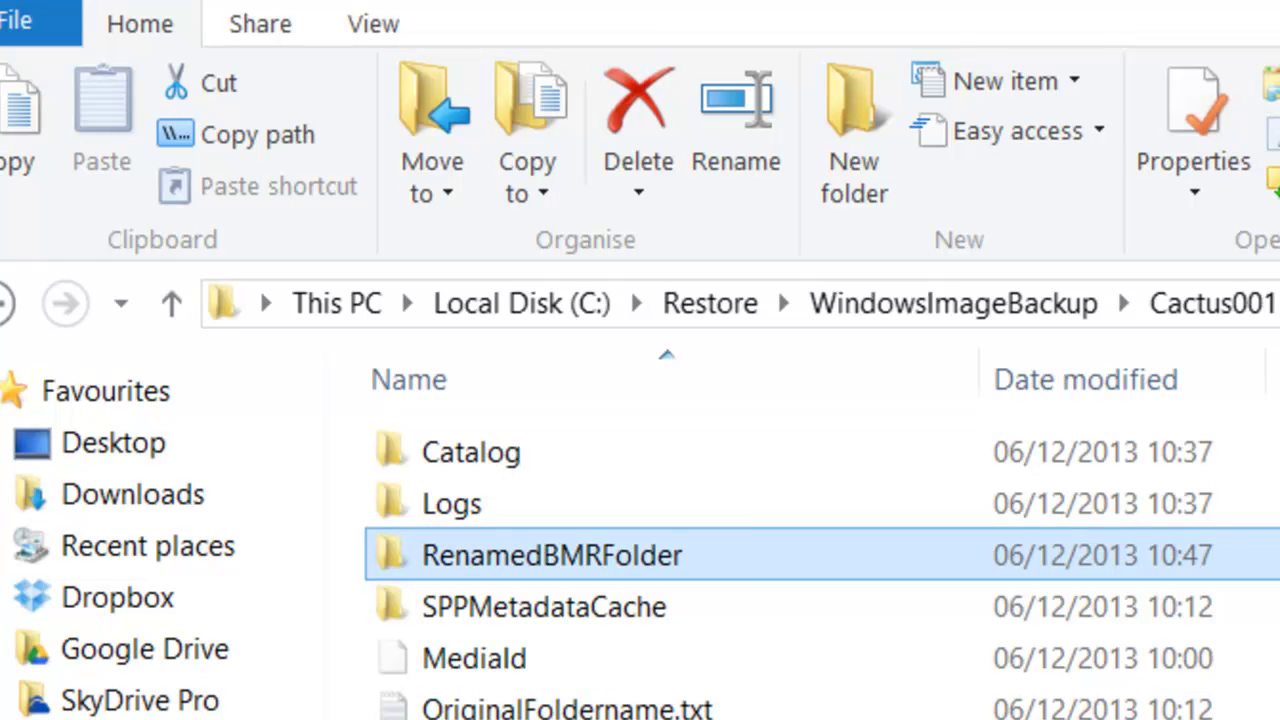
{"action": "key", "text": "F2"}
{"action": "key", "text": "ctrl+v"}
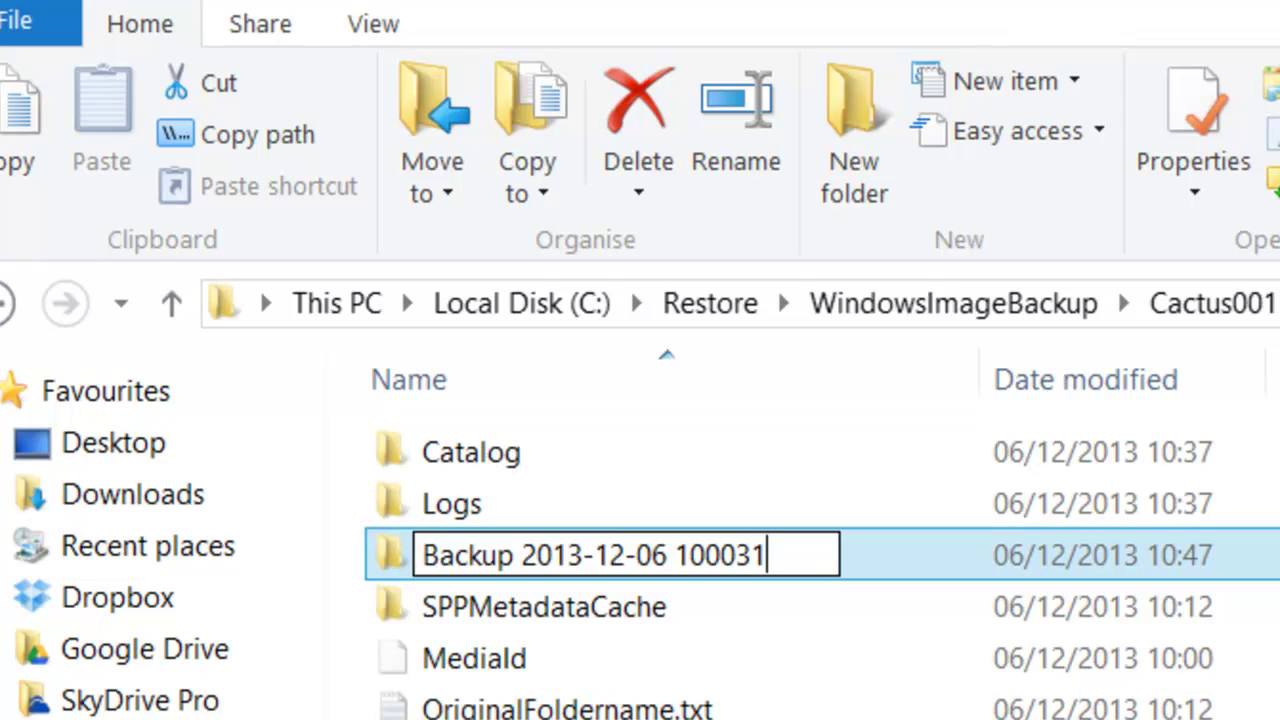
{"action": "key", "text": "Return"}
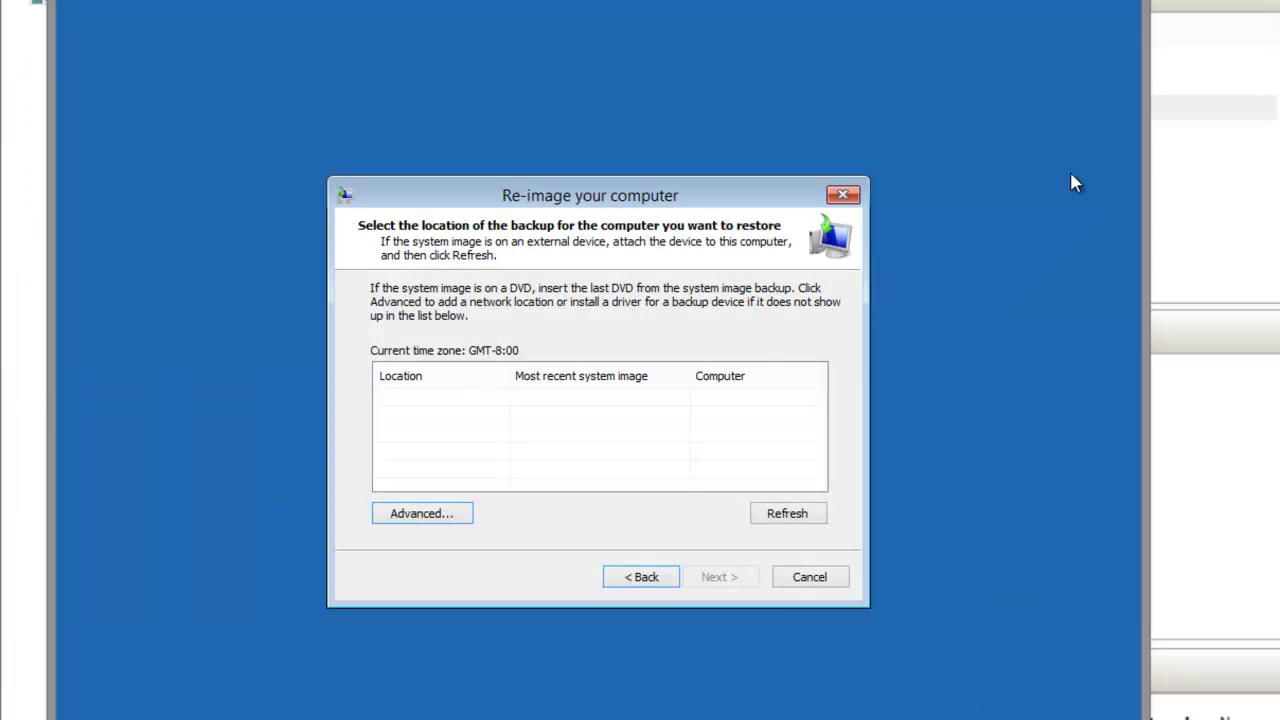
Refresh the backup list and select the Cactus001 backup on the network share.
{"action": "left_click", "coordinate": [776, 515]}
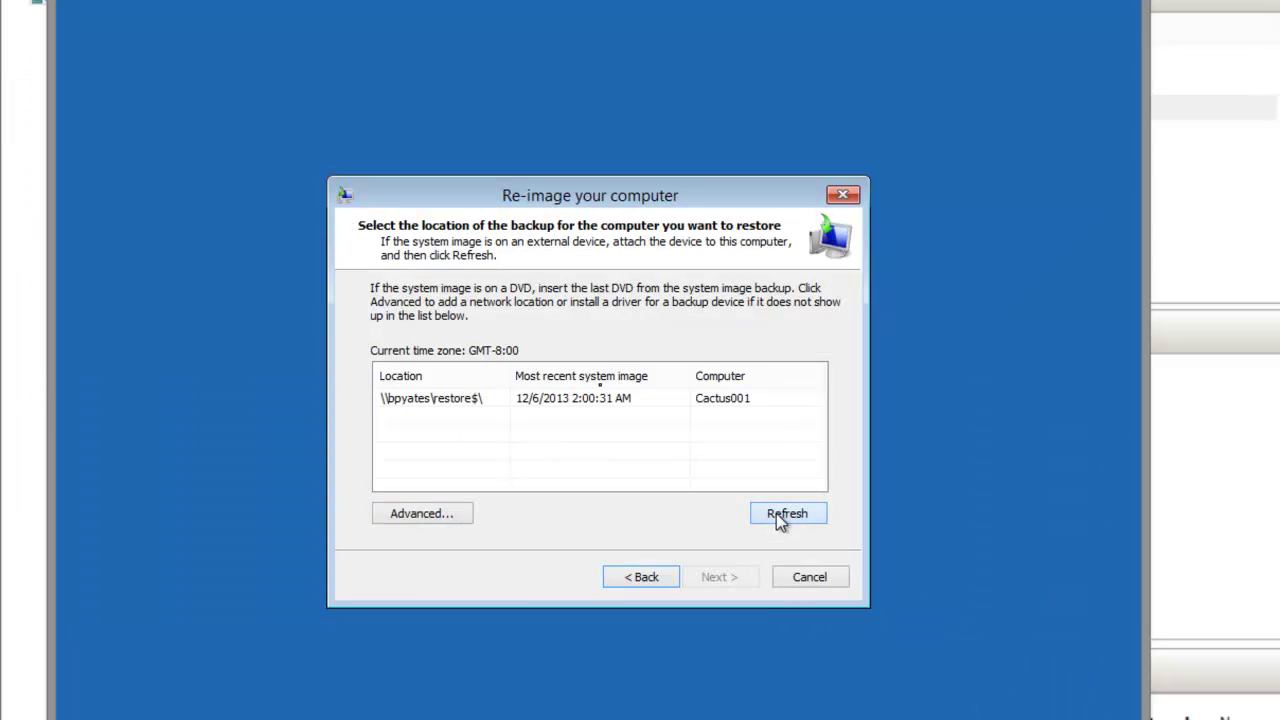
{"action": "left_click", "coordinate": [466, 401]}
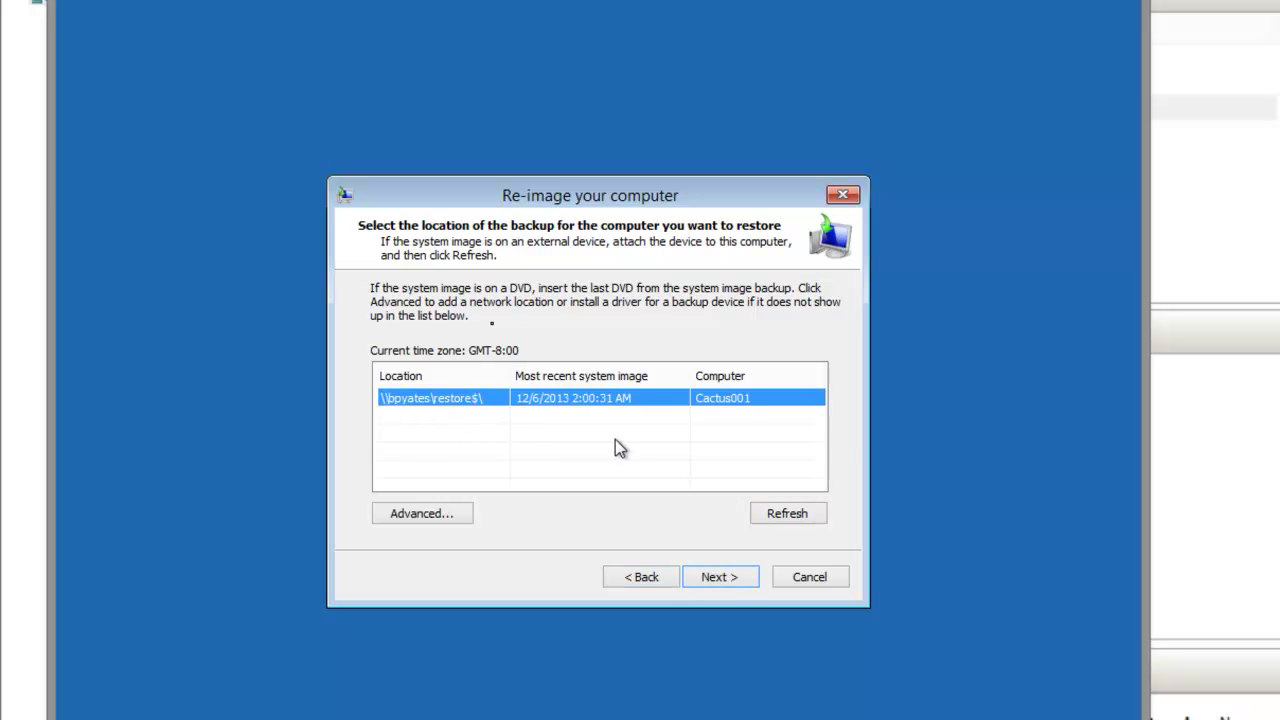
{"action": "left_click", "coordinate": [720, 577]}
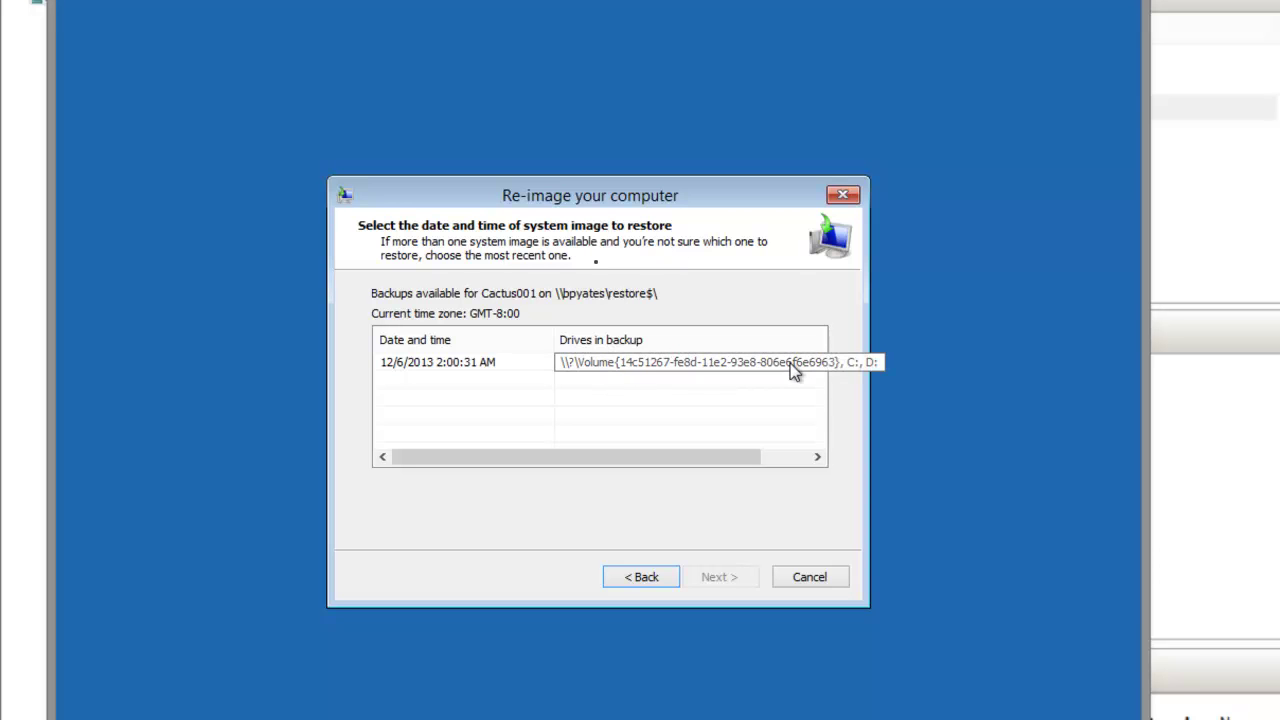
Pick the 12/6/2013 2:00:31 AM image, review disk exclusions without changes, and reach the summary.
{"action": "left_click", "coordinate": [473, 369]}
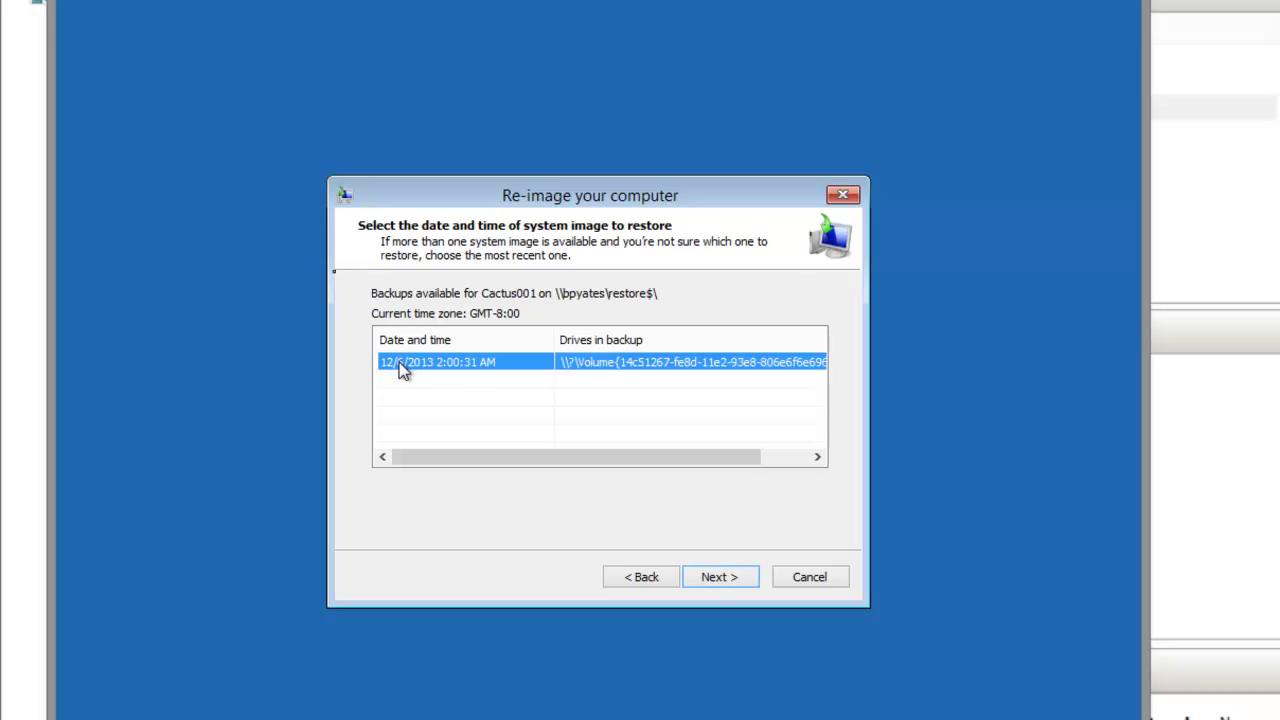
{"action": "left_click", "coordinate": [737, 579]}
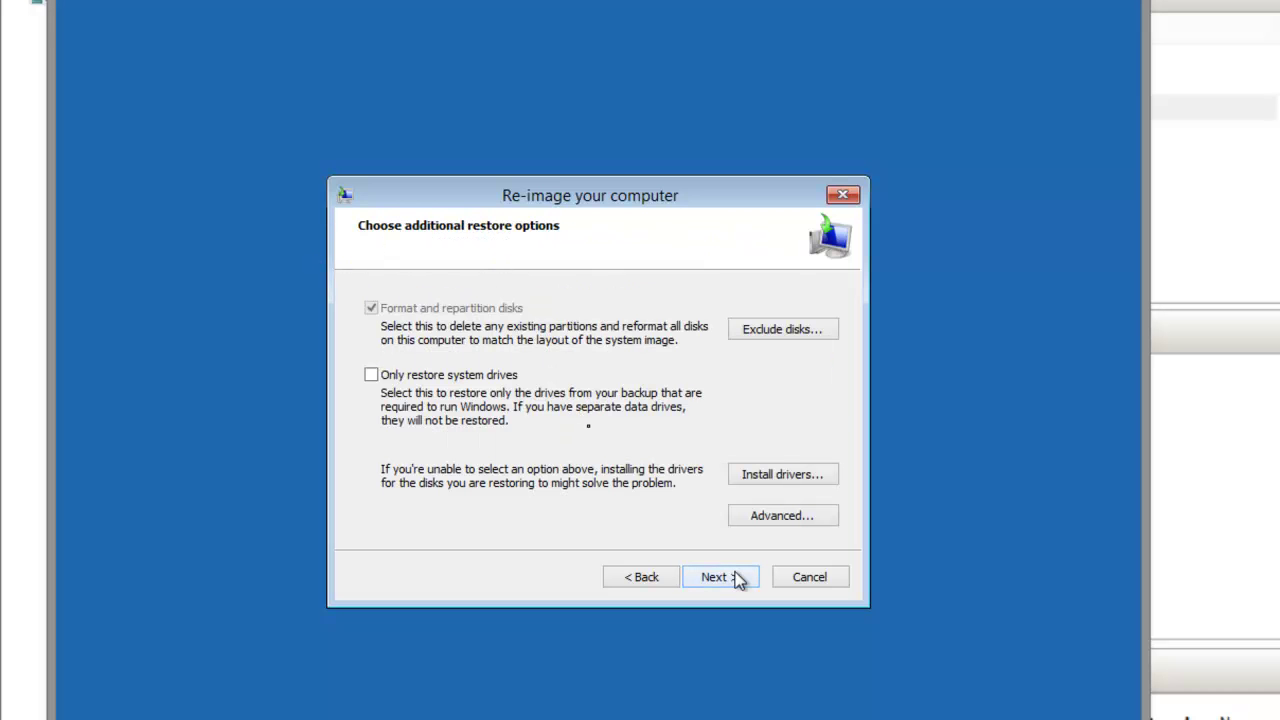
{"action": "left_click", "coordinate": [798, 330]}
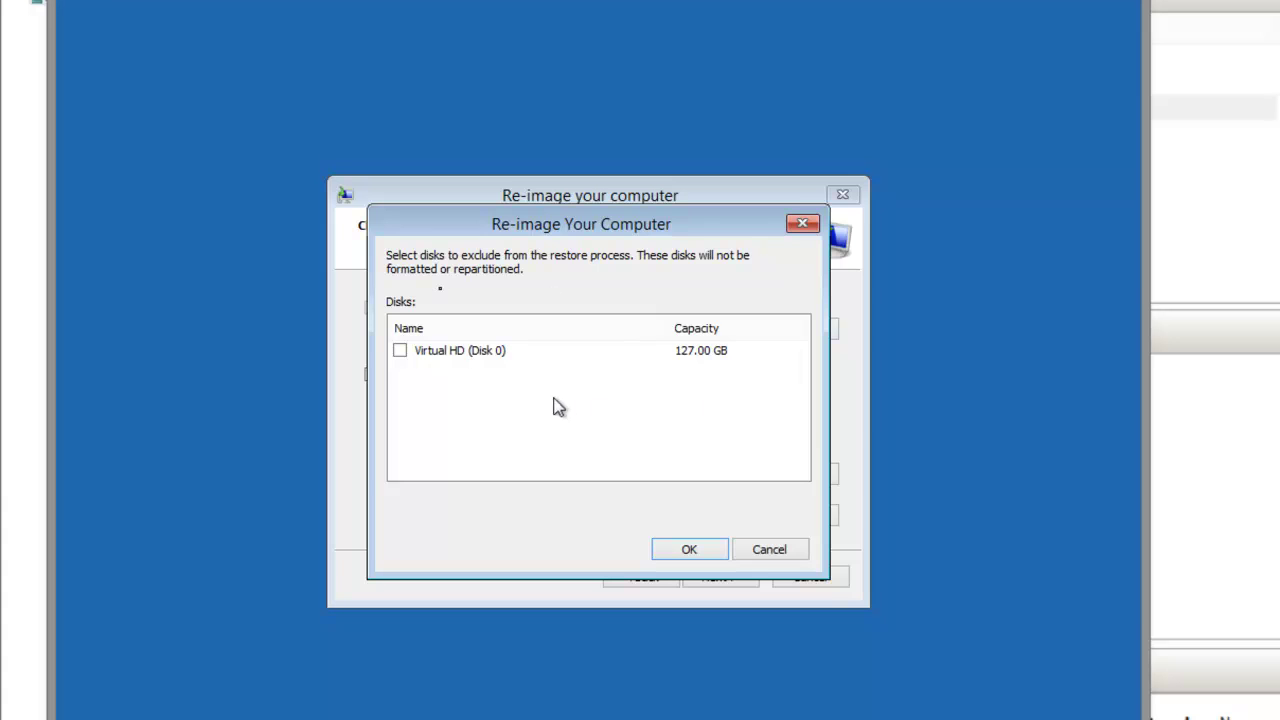
{"action": "left_click", "coordinate": [758, 552]}
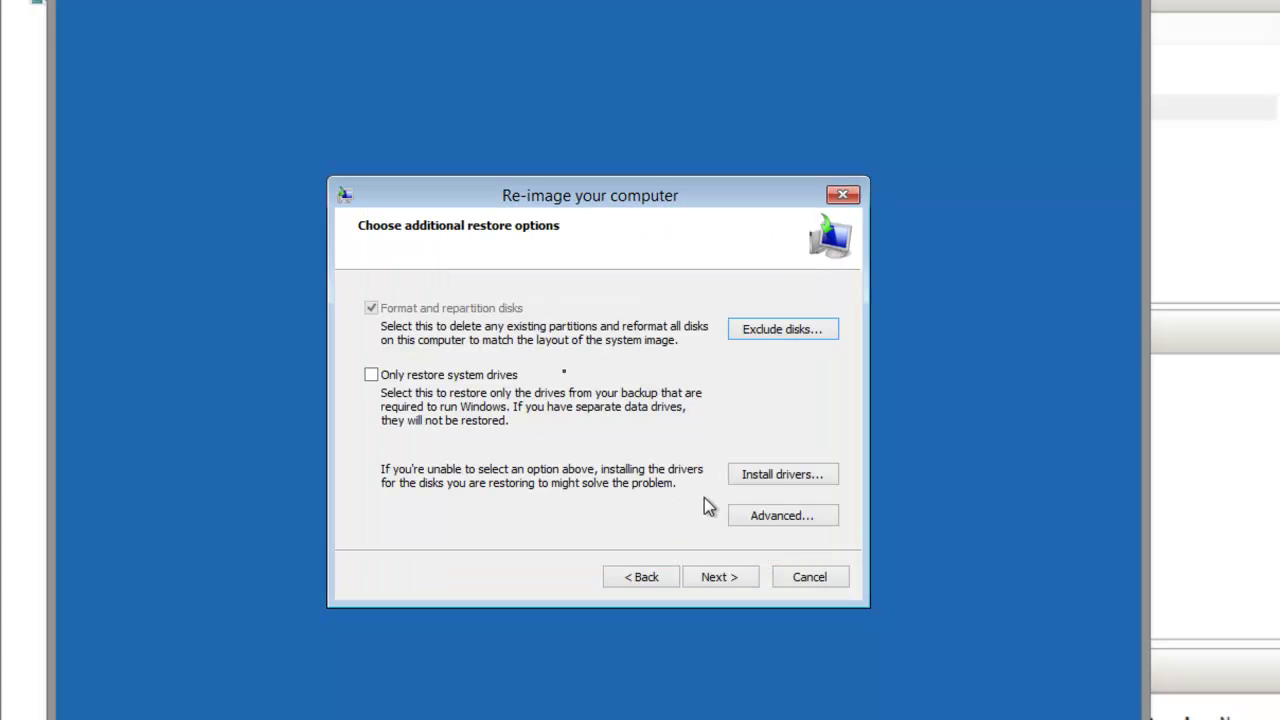
{"action": "left_click", "coordinate": [733, 578]}
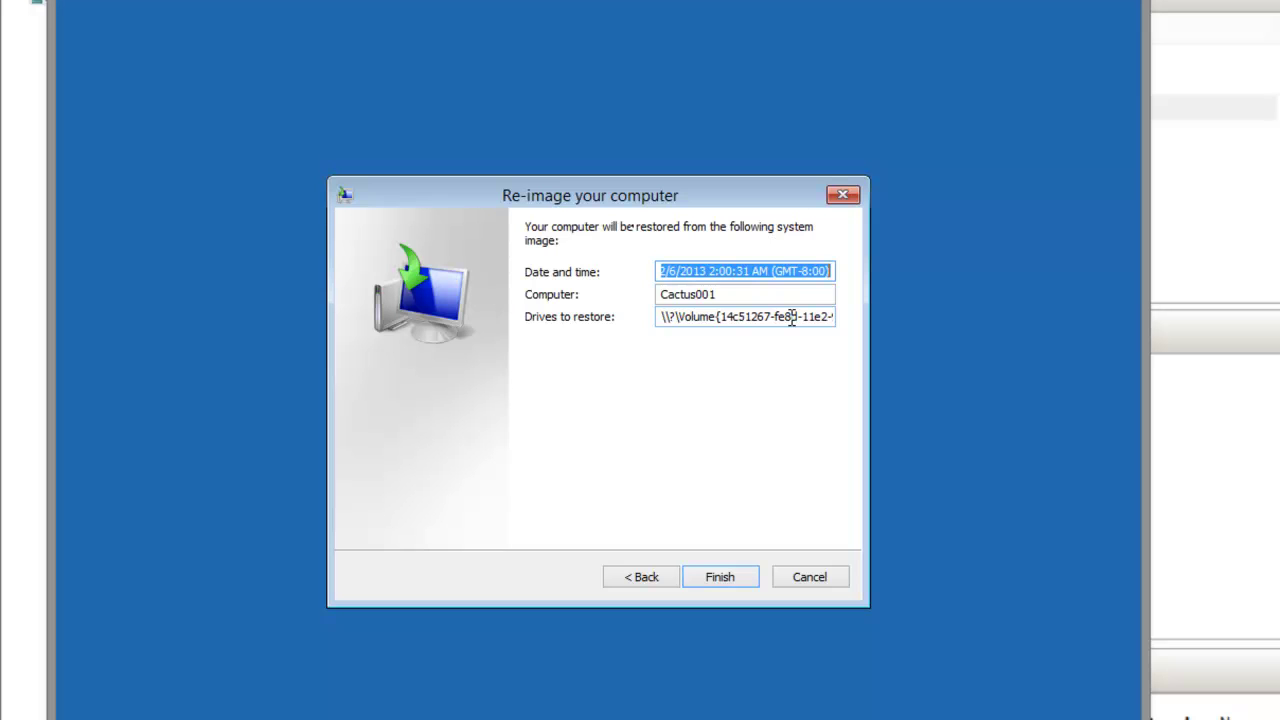
Finish the wizard and confirm formatting disks to restore the Cactus001 image.
{"action": "left_click", "coordinate": [723, 581]}
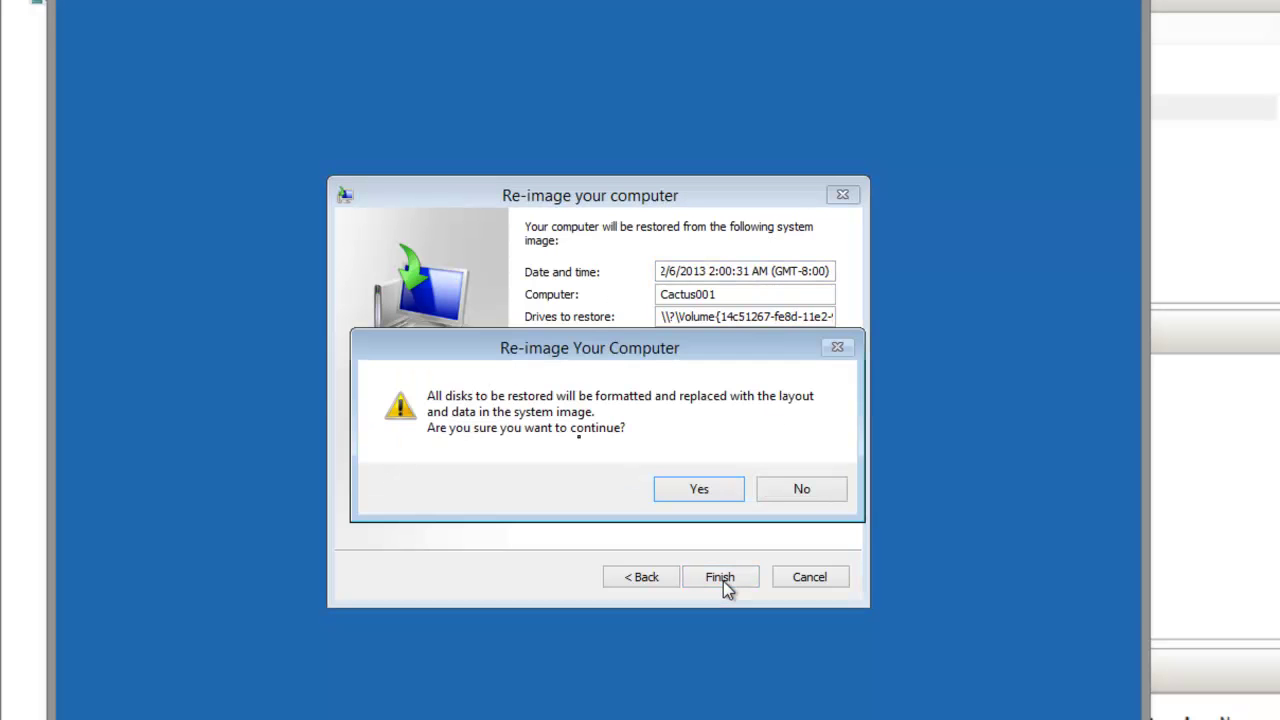
{"action": "left_click", "coordinate": [718, 495]}
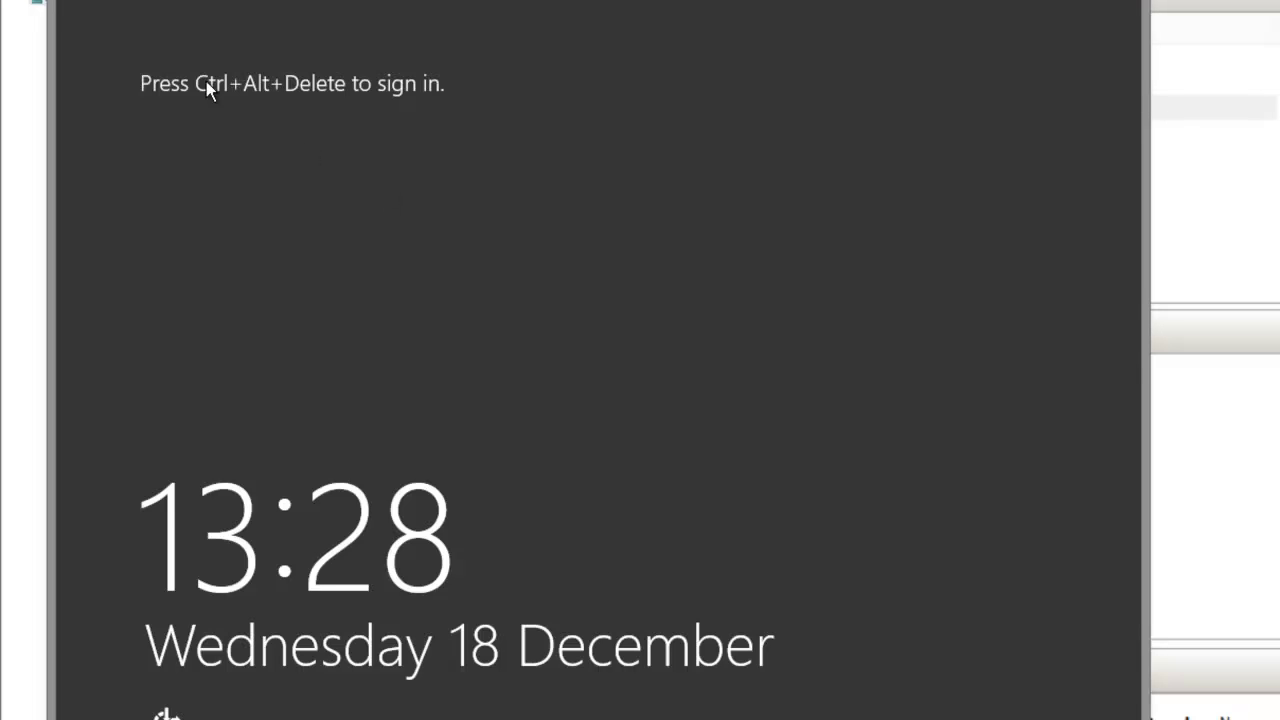
Send Ctrl+Alt+Delete to TestRestore and type the Administrator password.
{"action": "left_click", "coordinate": [139, 14]}
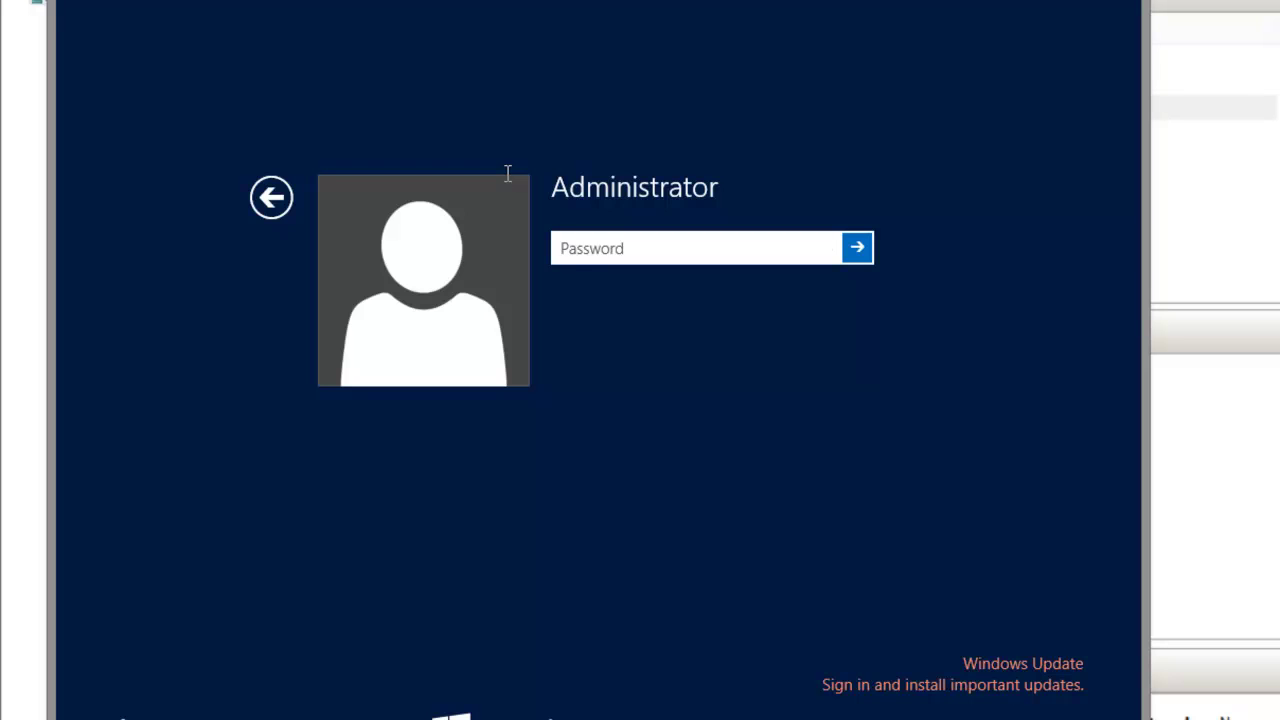
{"action": "type", "text": "•••••"}
{"action": "type", "text": "d"}
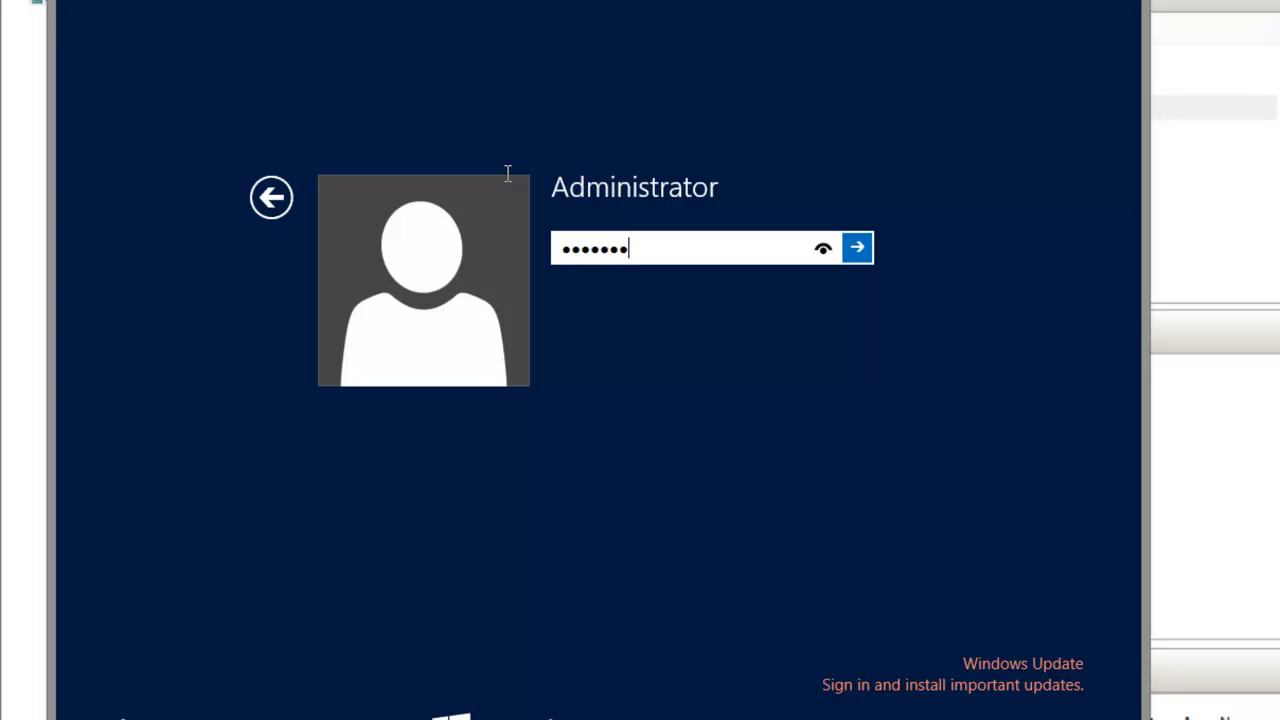